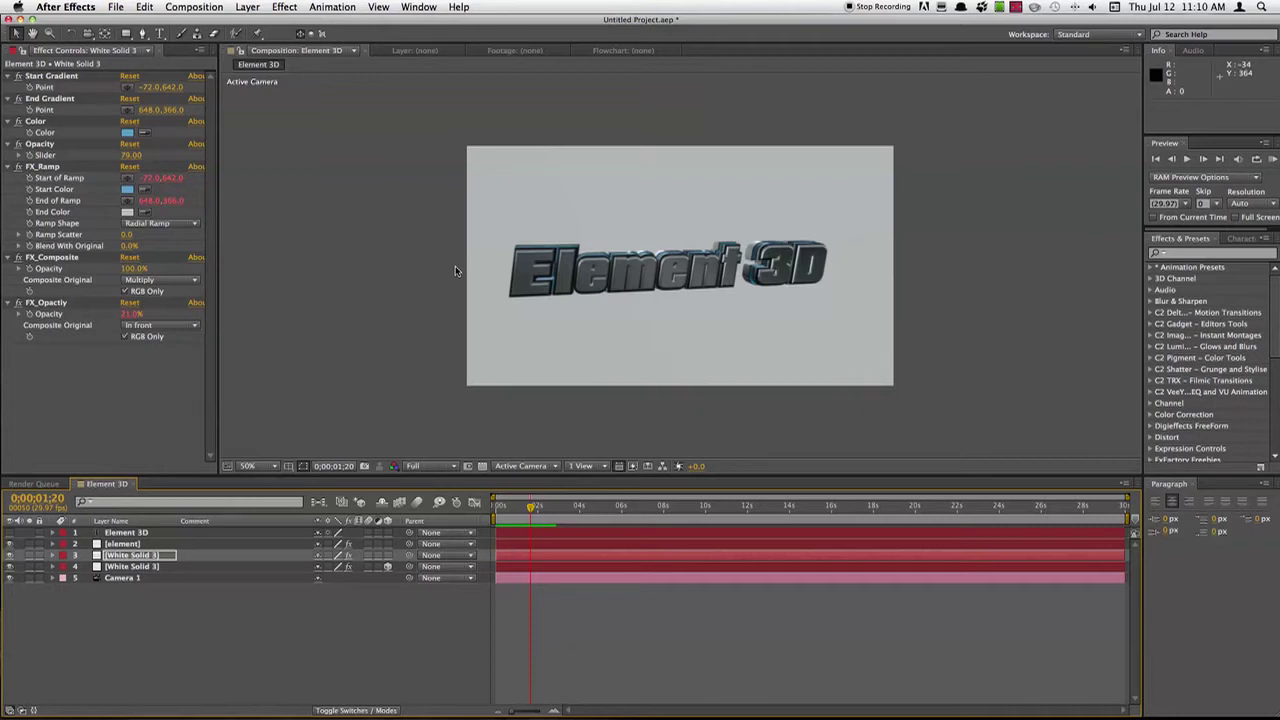
# - Play back the sample title animation, then delete all five existing layers
pyautogui.press('KP_0')
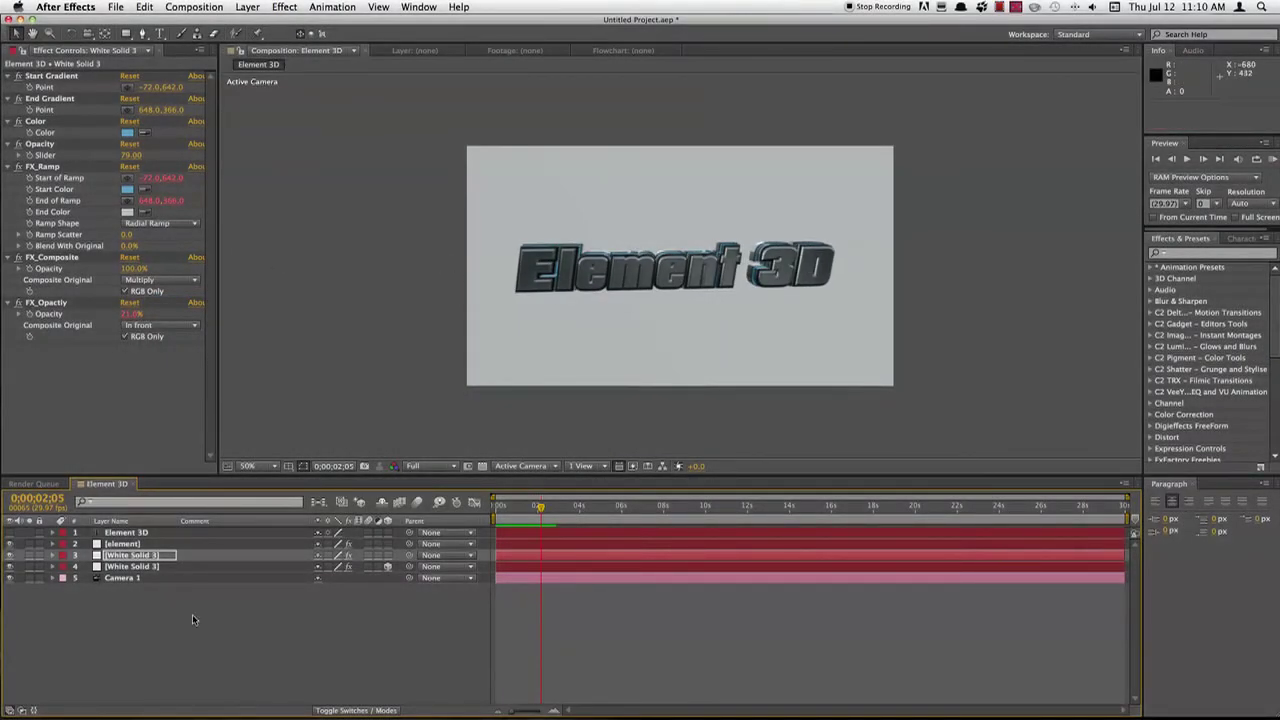
pyautogui.moveTo(153, 640); pyautogui.dragTo(121, 530)
pyautogui.press('Delete')
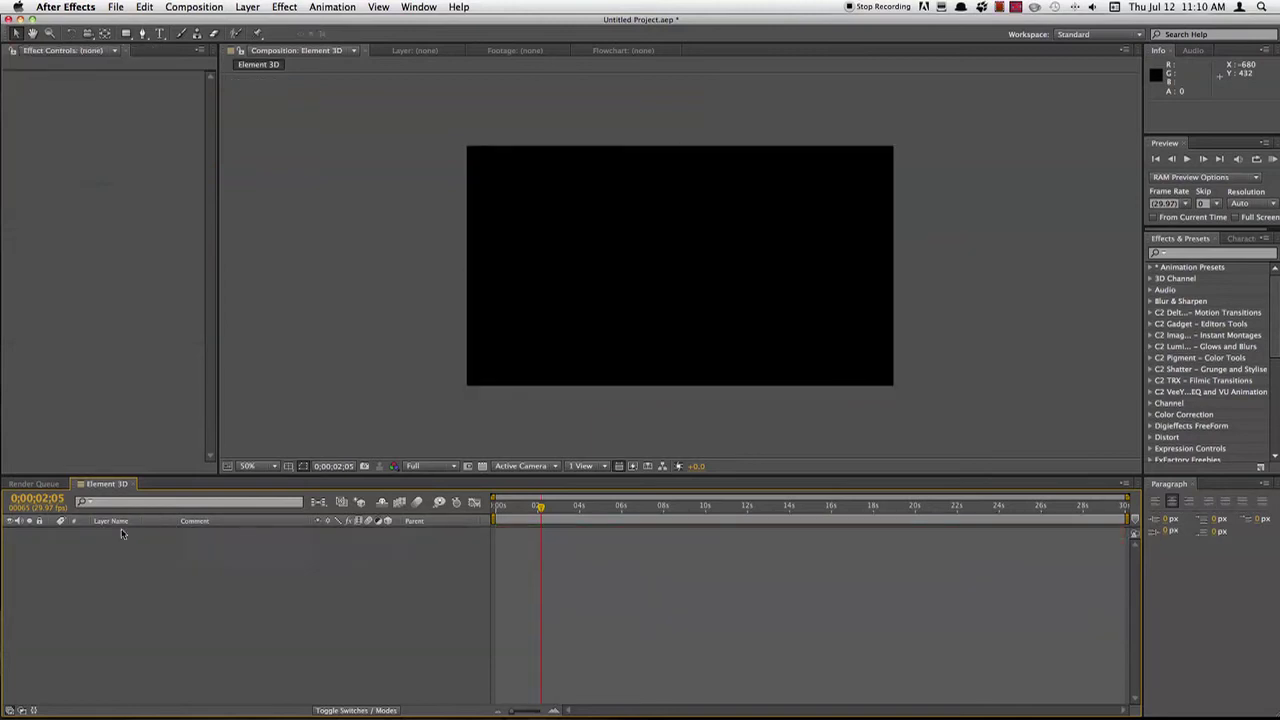
# - Create a solid named Element and apply the Element 3D effect to it
pyautogui.press('super+y')
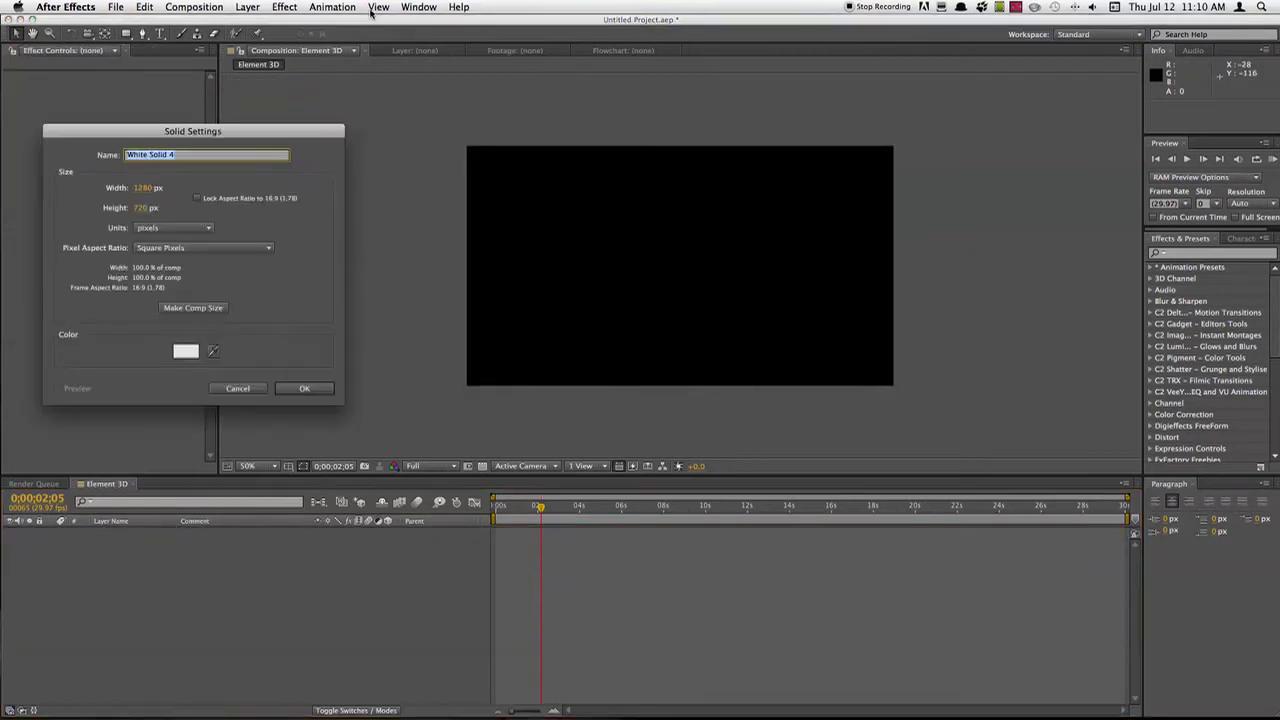
pyautogui.write('Element')
pyautogui.click(304, 388)
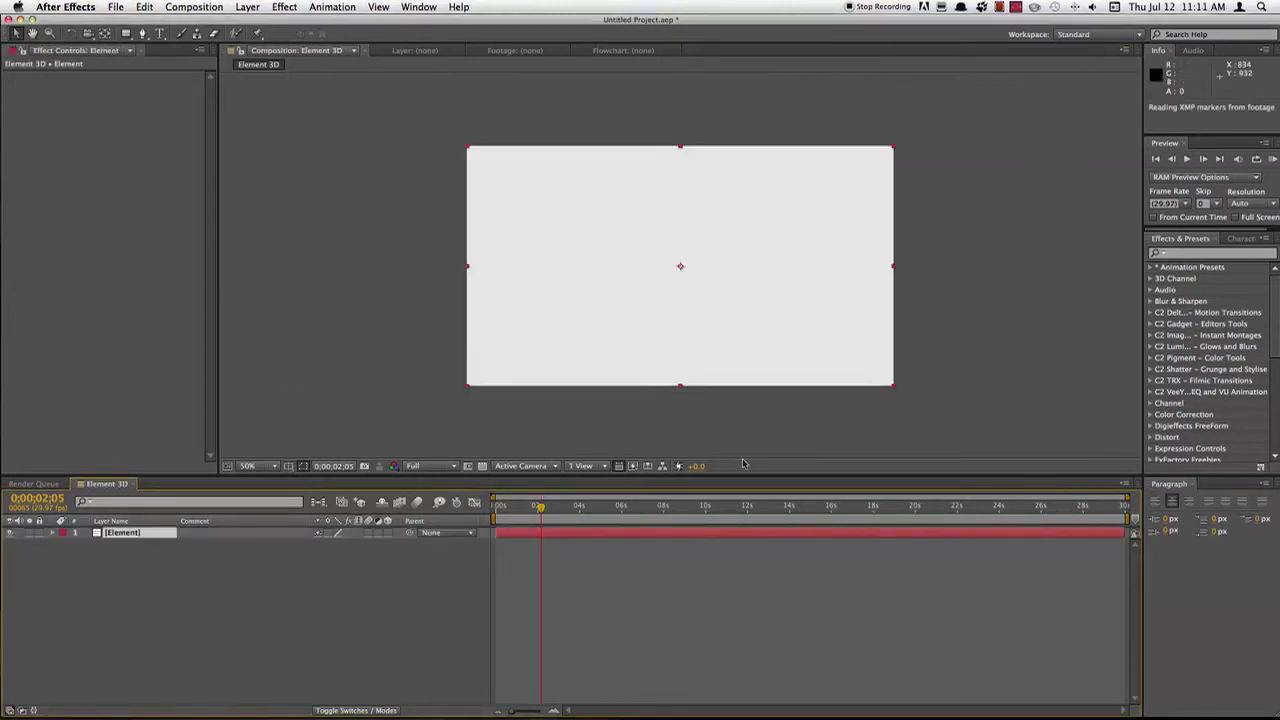
pyautogui.click(1175, 255)
pyautogui.write('ele')
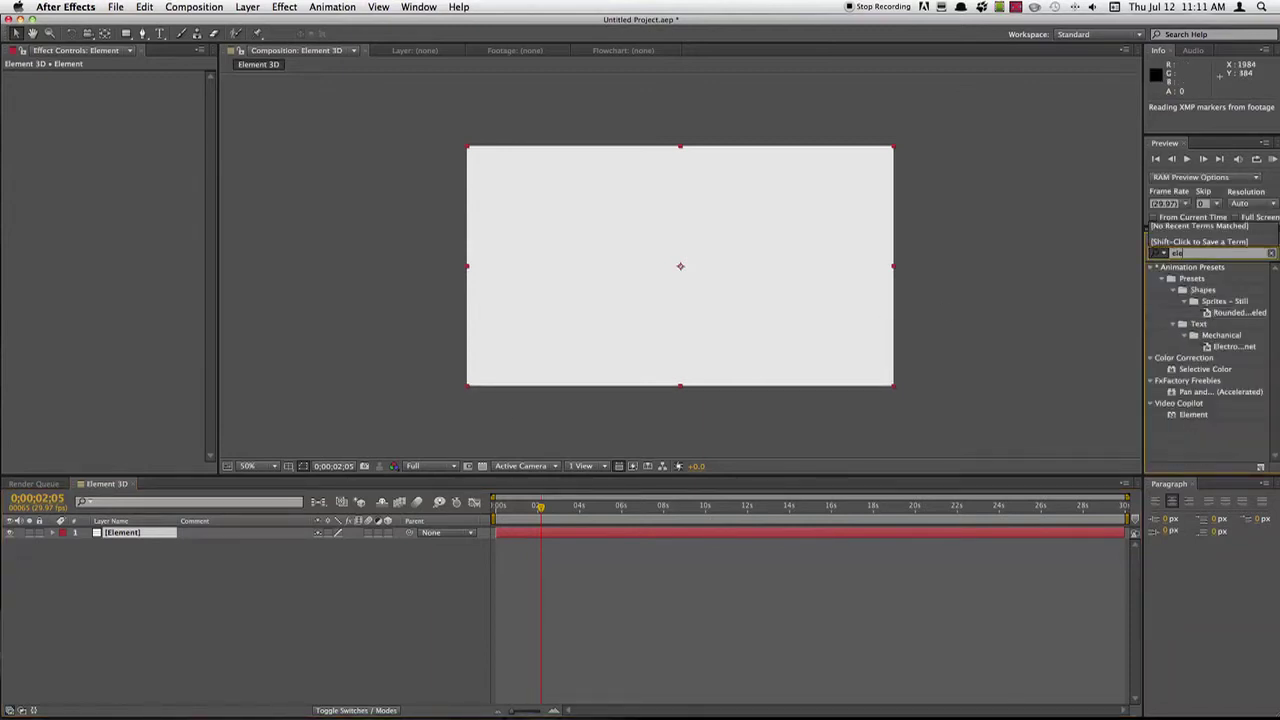
pyautogui.moveTo(1193, 414); pyautogui.dragTo(771, 320)
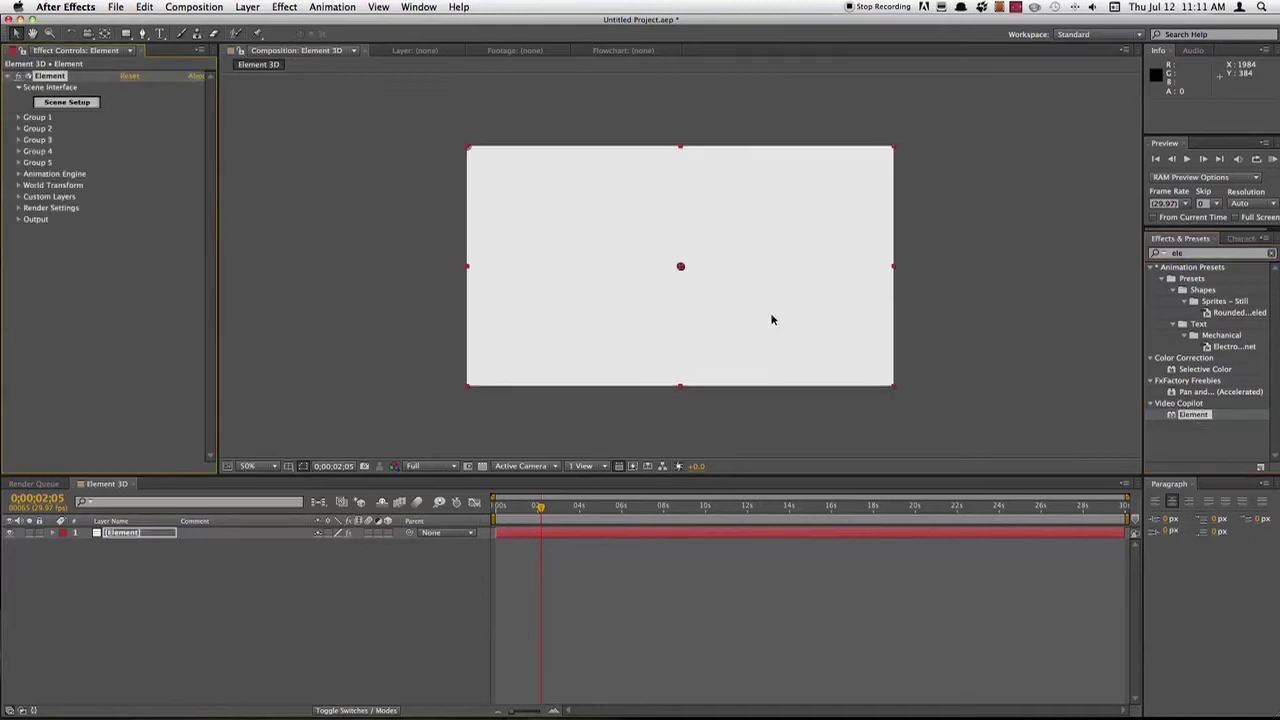
pyautogui.click(70, 104)
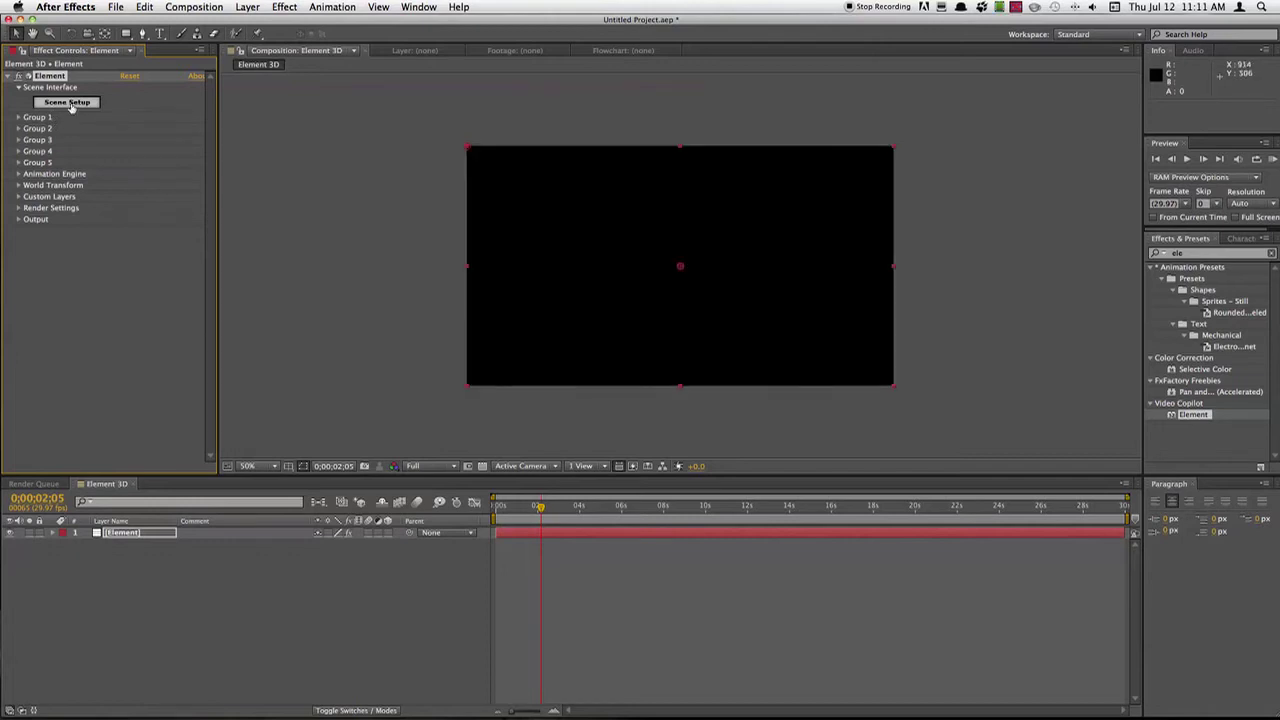
# - Browse the Icons, Primitives and Starter_Pack model folders in Scene Setup
pyautogui.click(75, 108)
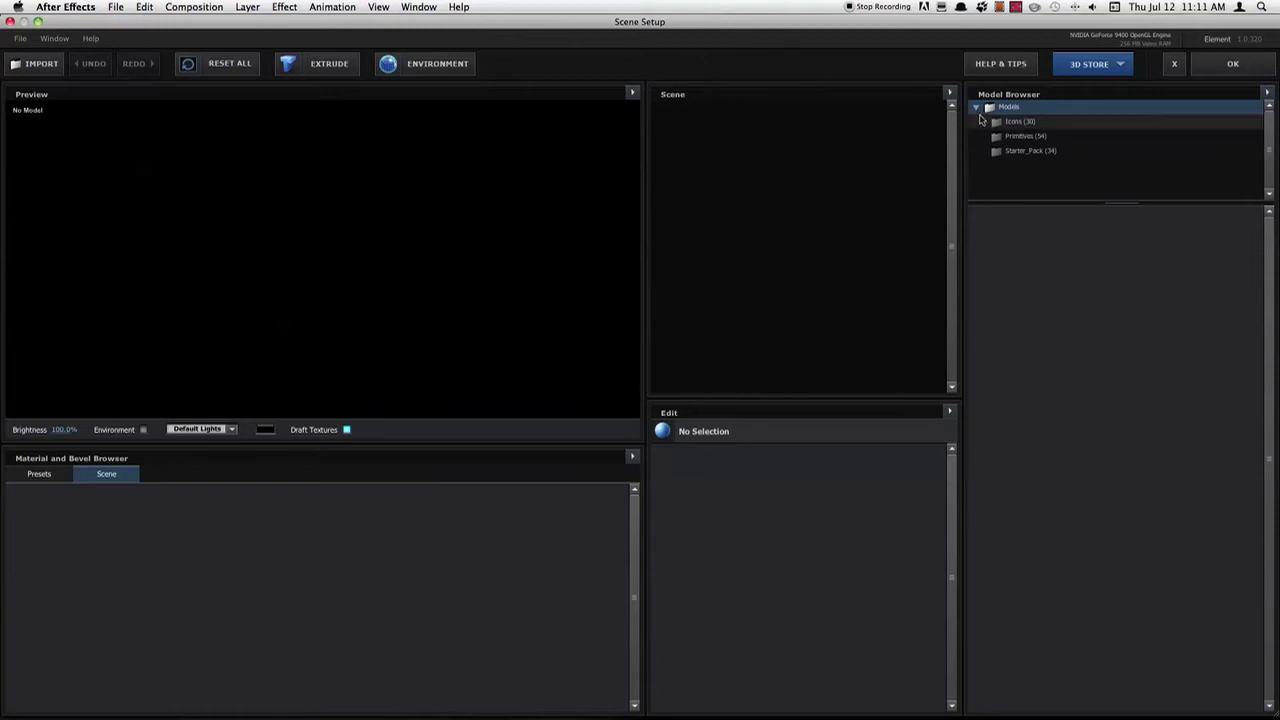
pyautogui.click(1010, 121)
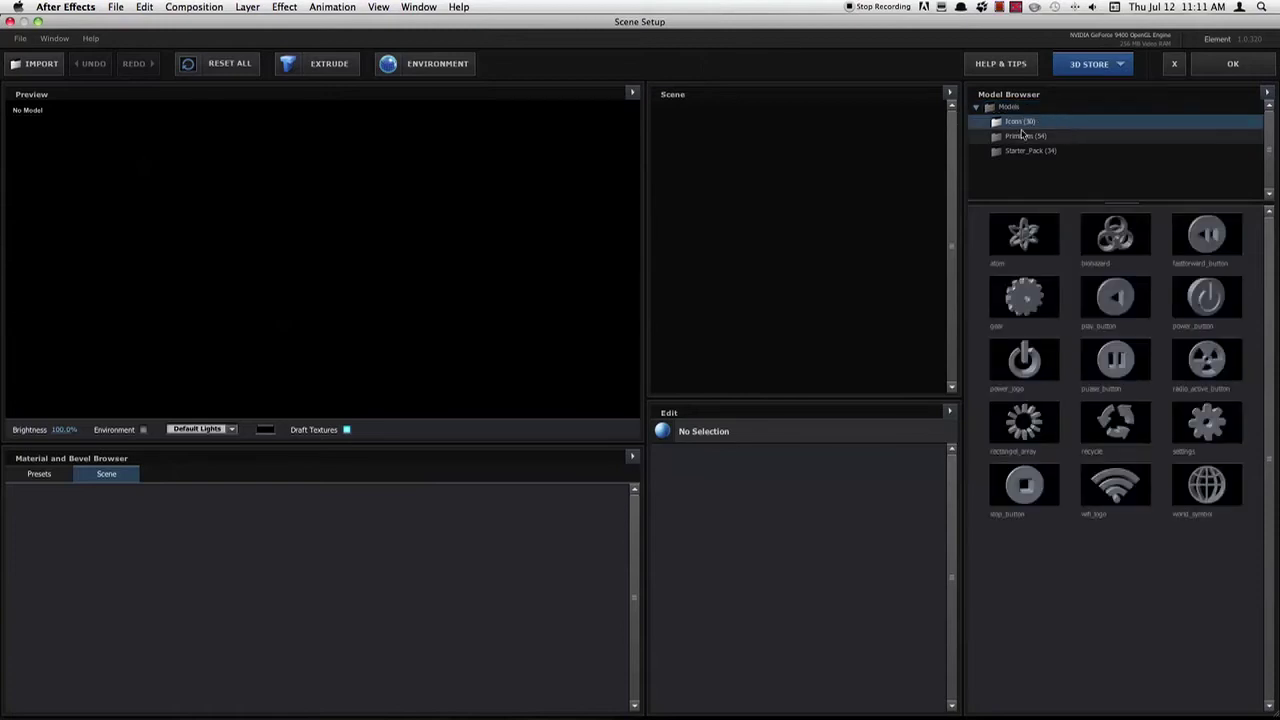
pyautogui.click(1022, 136)
pyautogui.click(1032, 151)
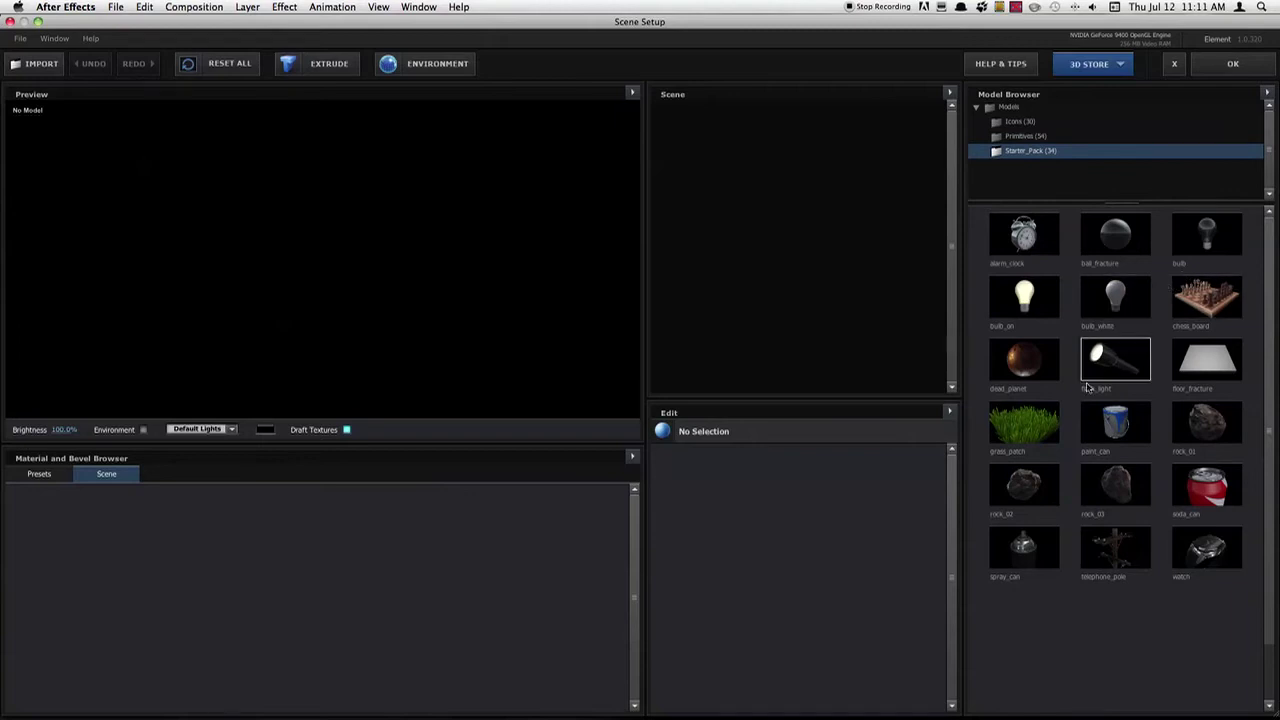
# - Test the flash_light model by rotating it and toggling its body, then remove it
pyautogui.click(1135, 357)
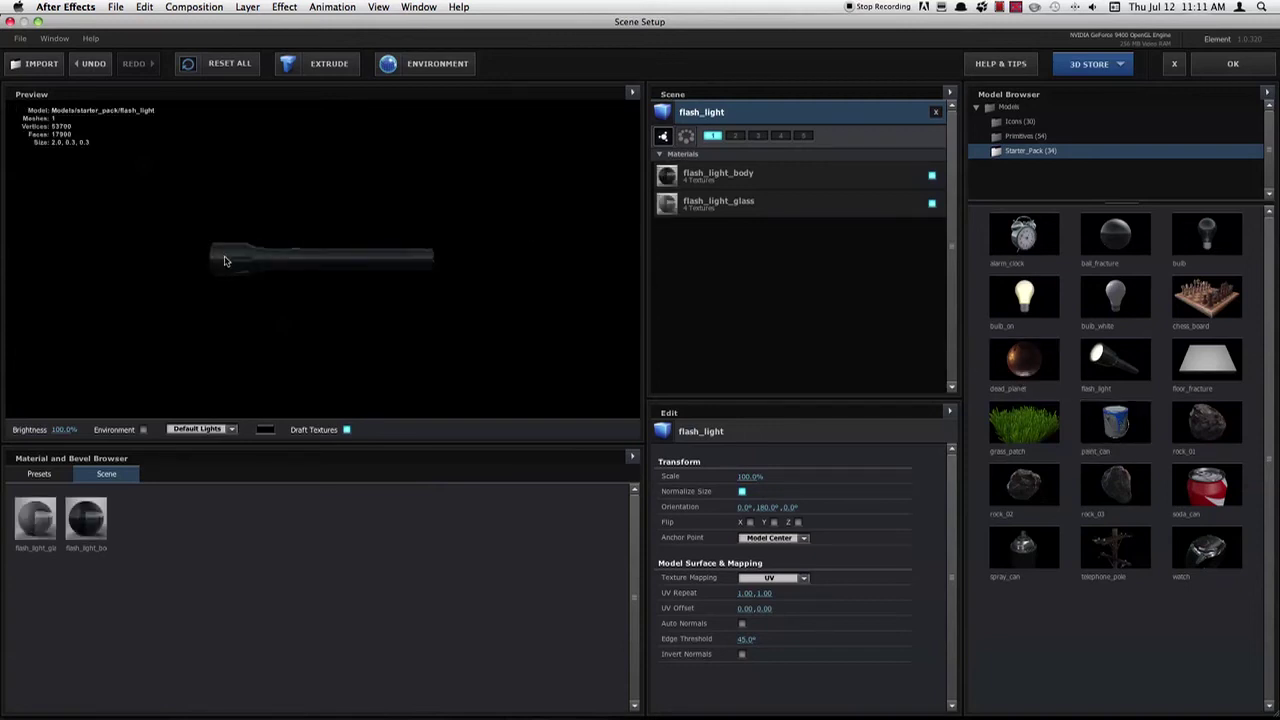
pyautogui.moveTo(271, 263)
pyautogui.mouseDown()
pyautogui.moveTo(360, 262)
pyautogui.moveTo(400, 226)
pyautogui.moveTo(303, 236)
pyautogui.moveTo(284, 257)
pyautogui.mouseUp()
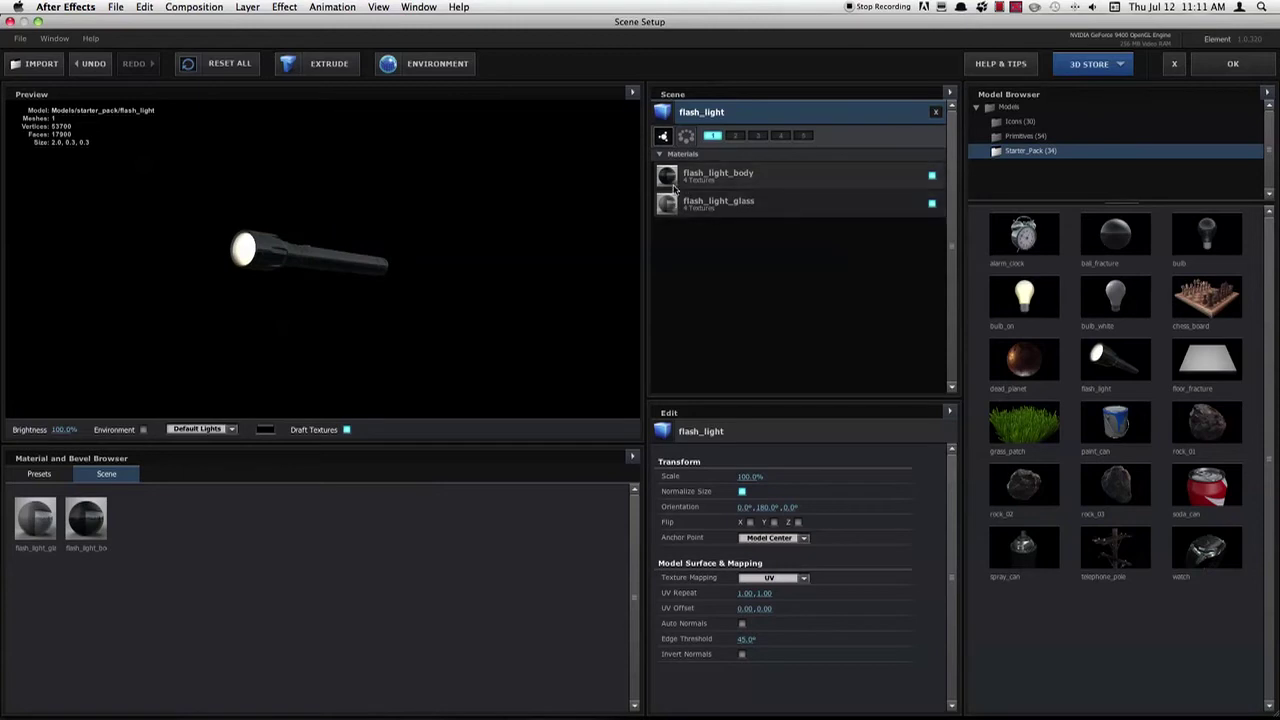
pyautogui.click(931, 176)
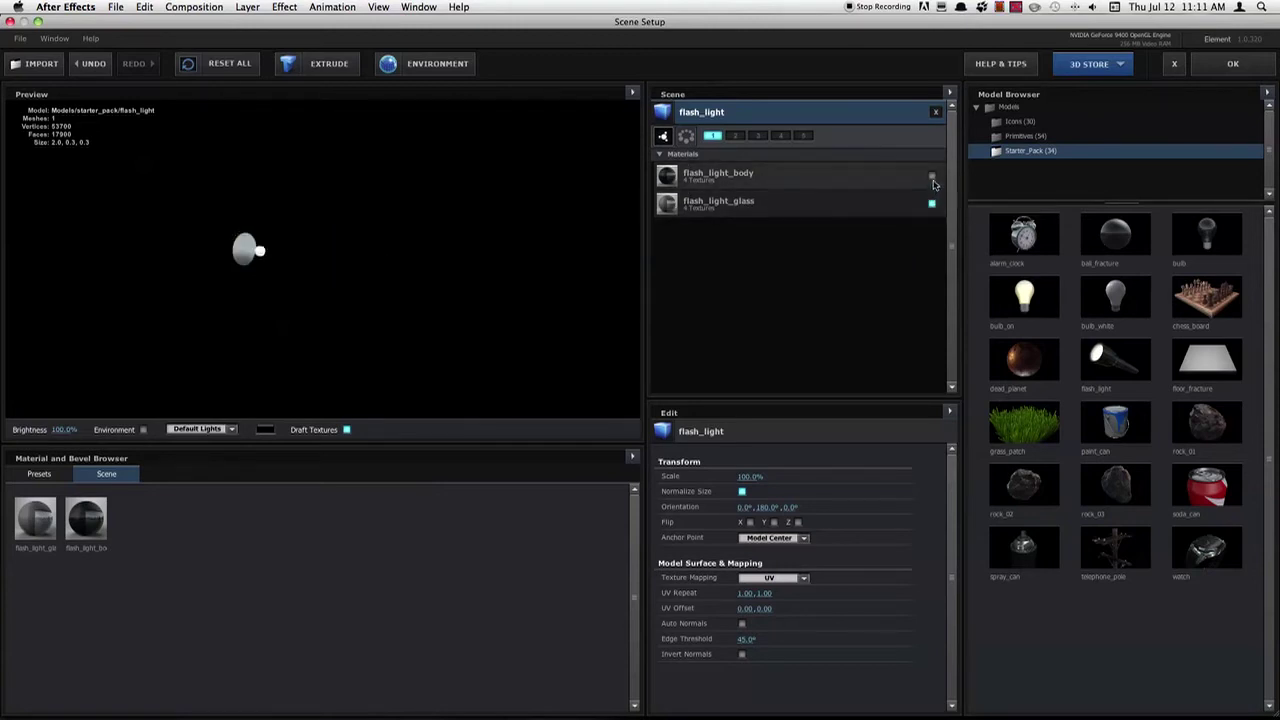
pyautogui.click(932, 174)
pyautogui.click(932, 175)
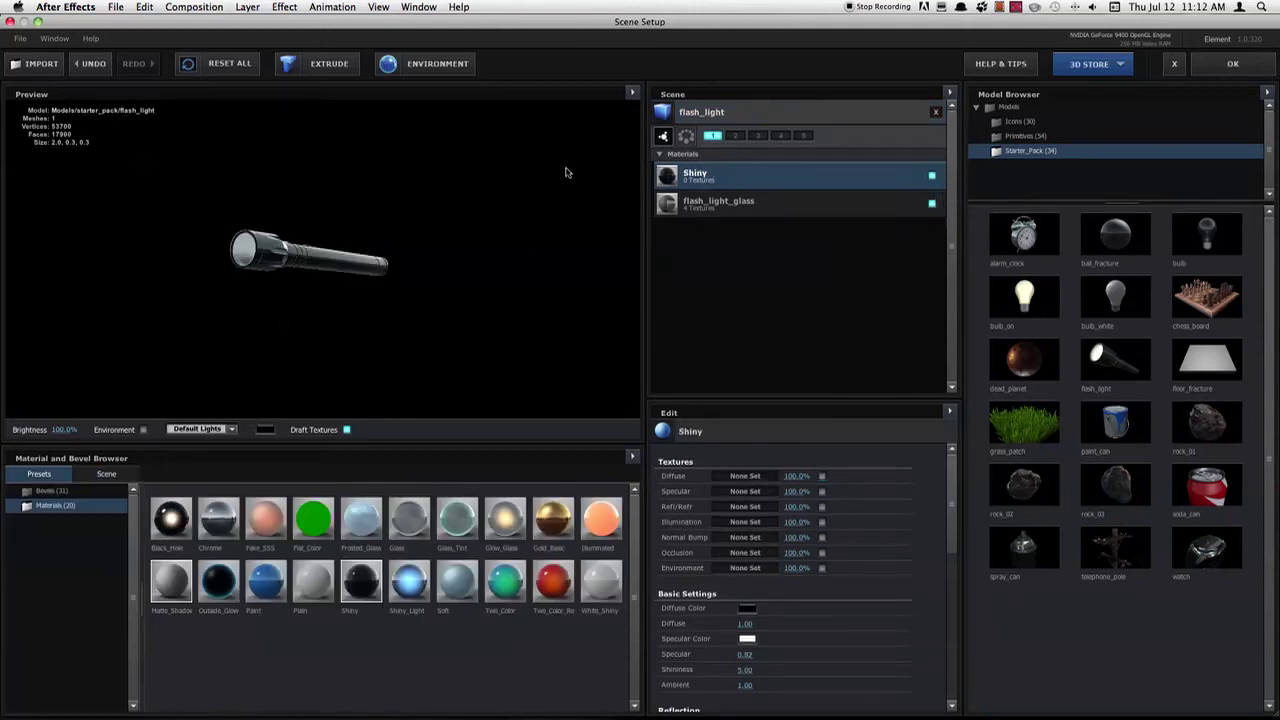
pyautogui.click(935, 114)
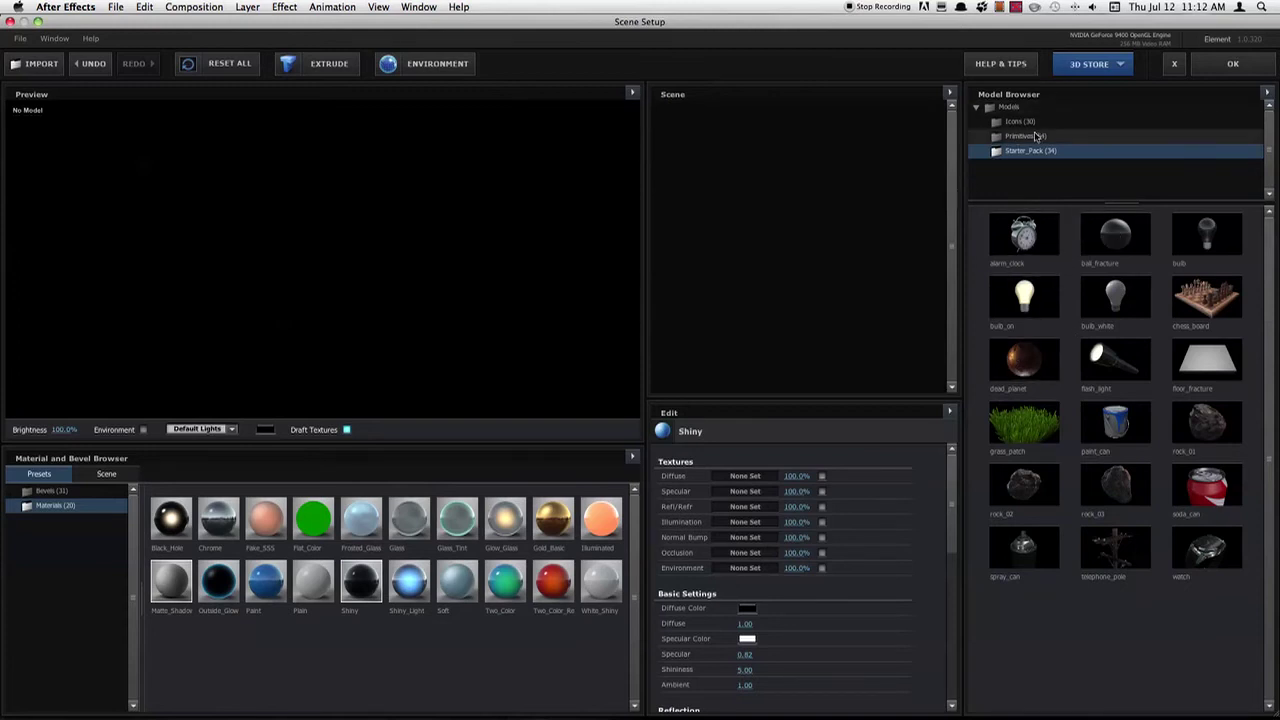
pyautogui.click(1040, 136)
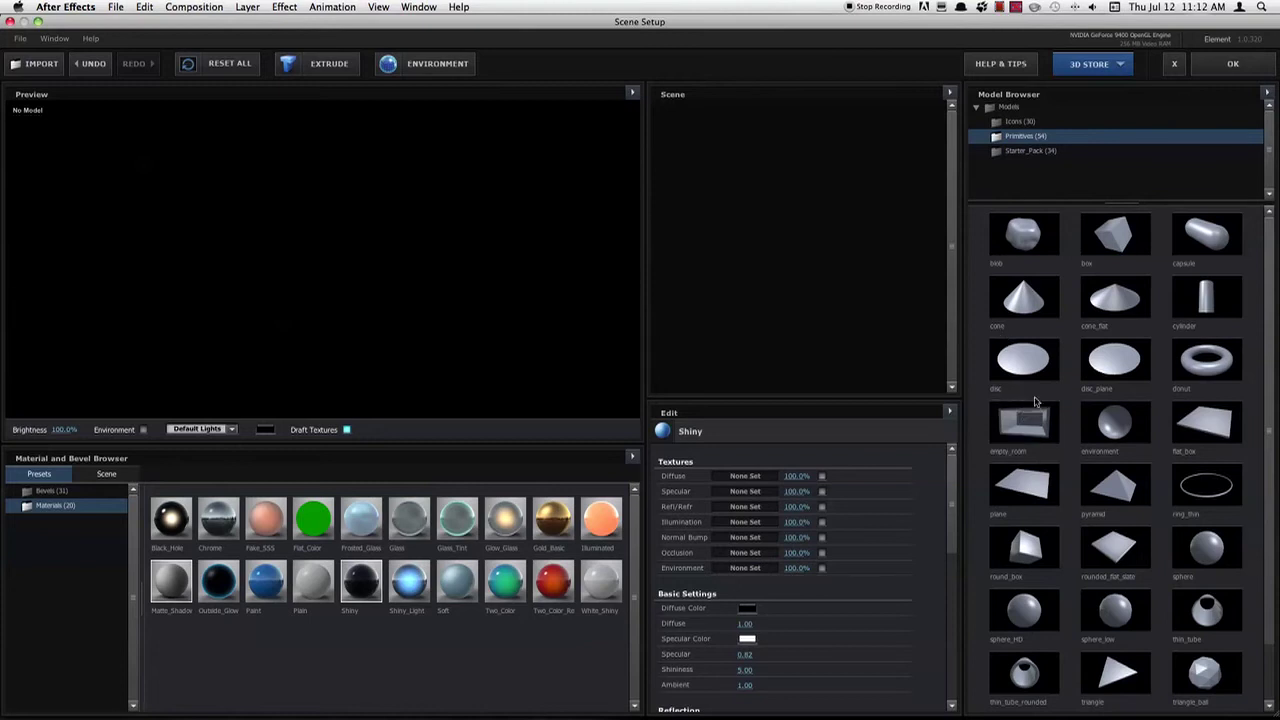
# - Test a blob with Black_Hole material and reflection intensity, then cancel Scene Setup unsaved
pyautogui.click(1022, 232)
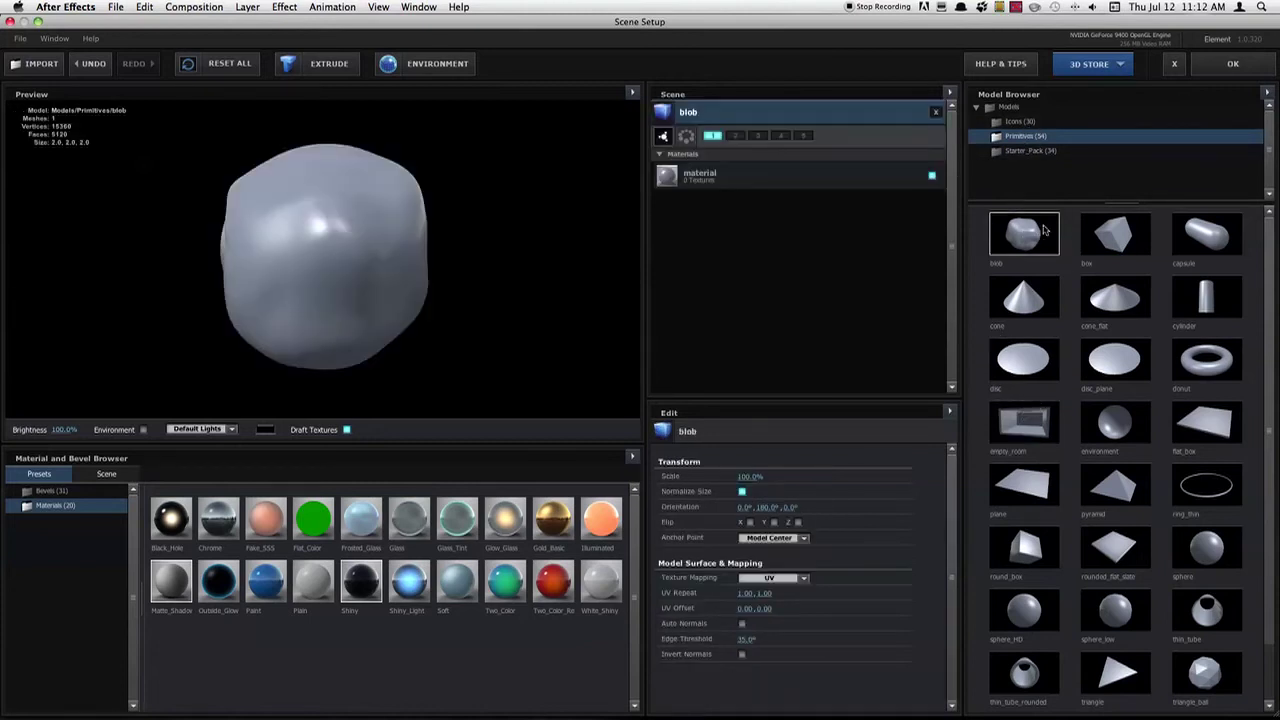
pyautogui.moveTo(172, 518); pyautogui.dragTo(309, 286)
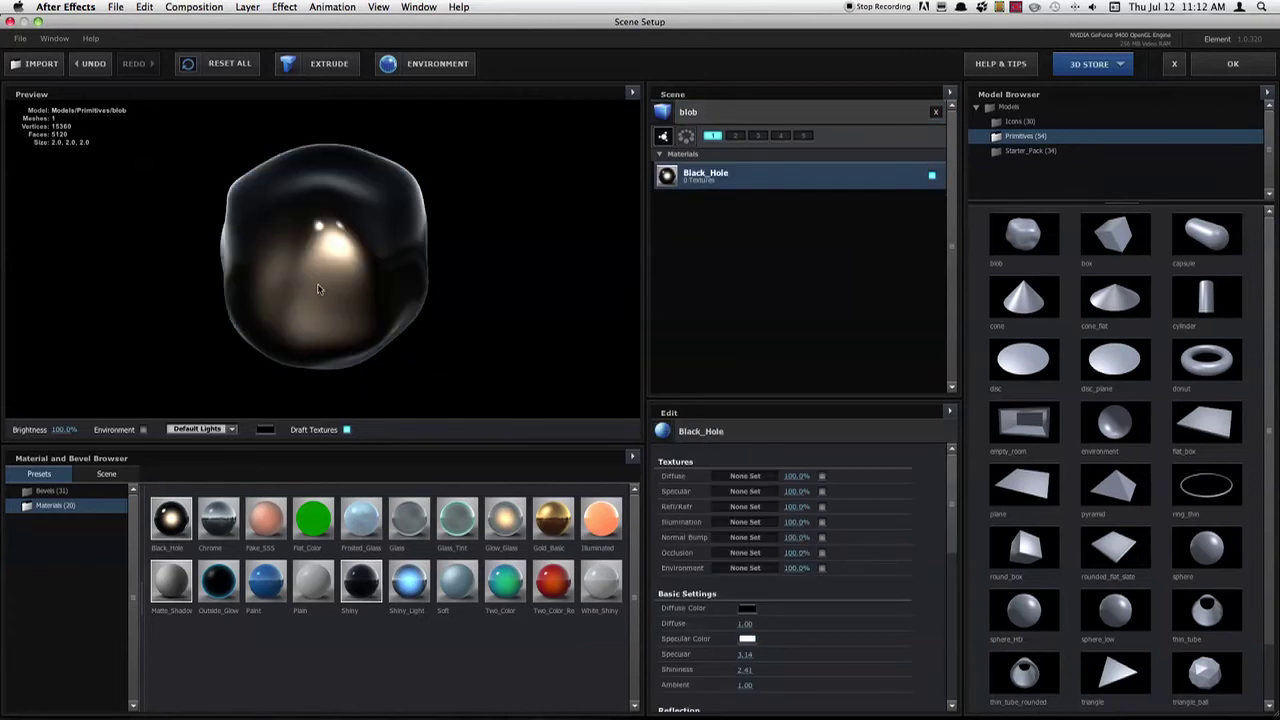
pyautogui.scroll(-3, 950, 490)
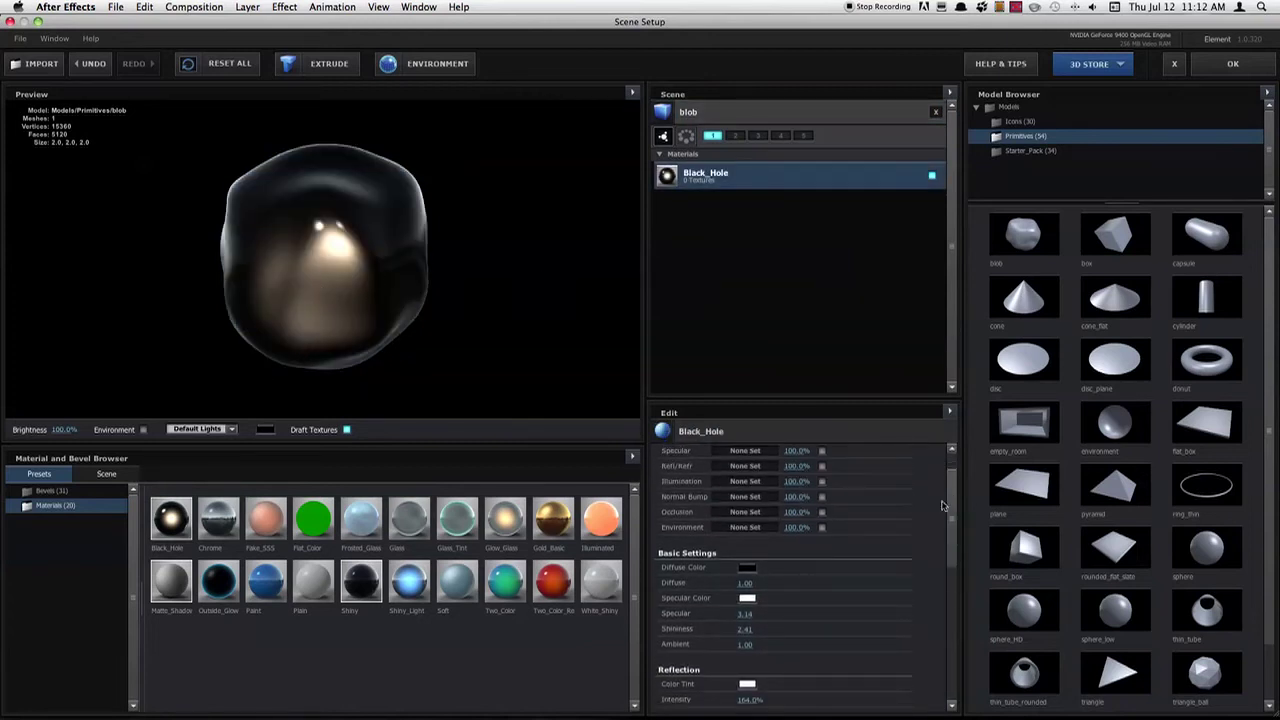
pyautogui.scroll(-1, 812, 563)
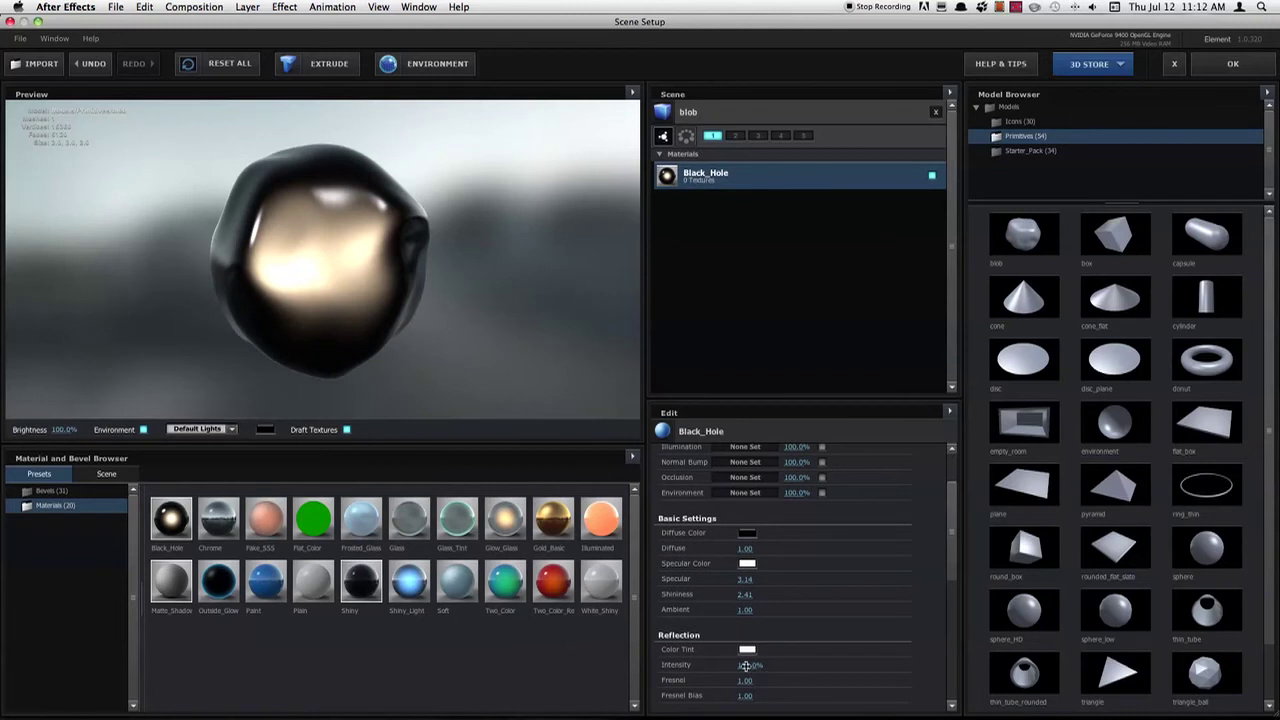
pyautogui.moveTo(746, 665); pyautogui.dragTo(665, 672)
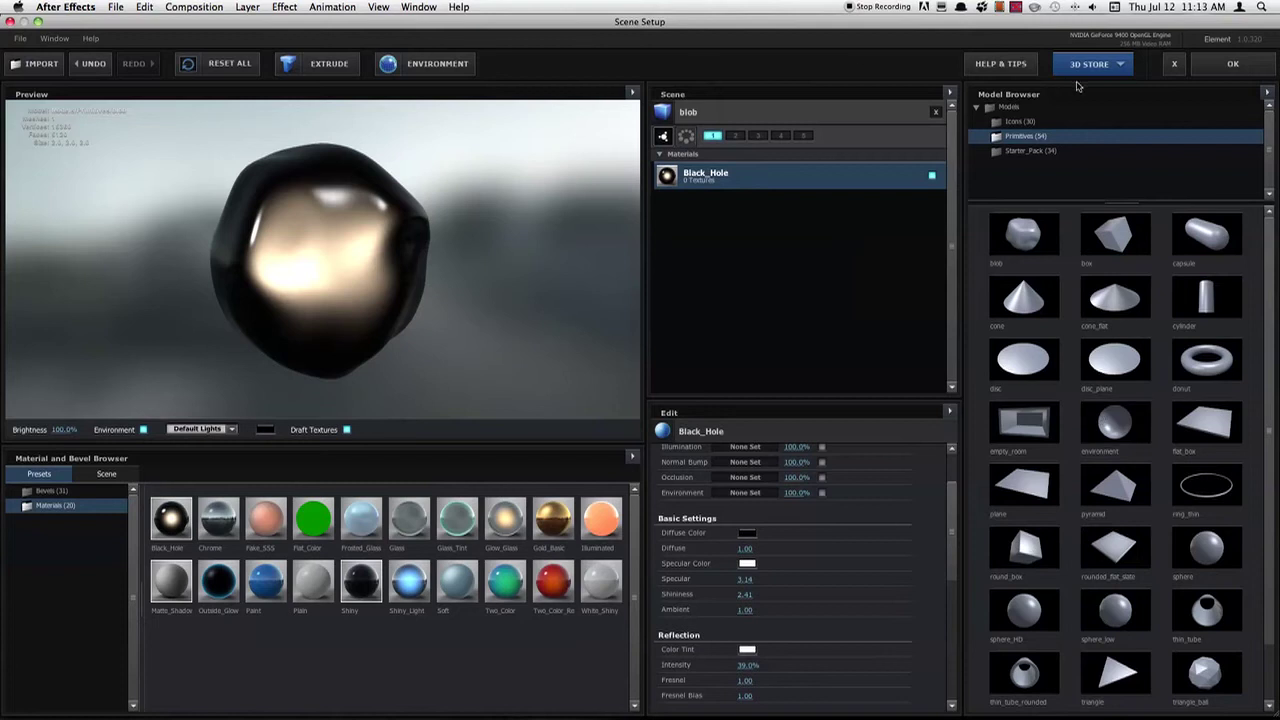
pyautogui.click(1184, 65)
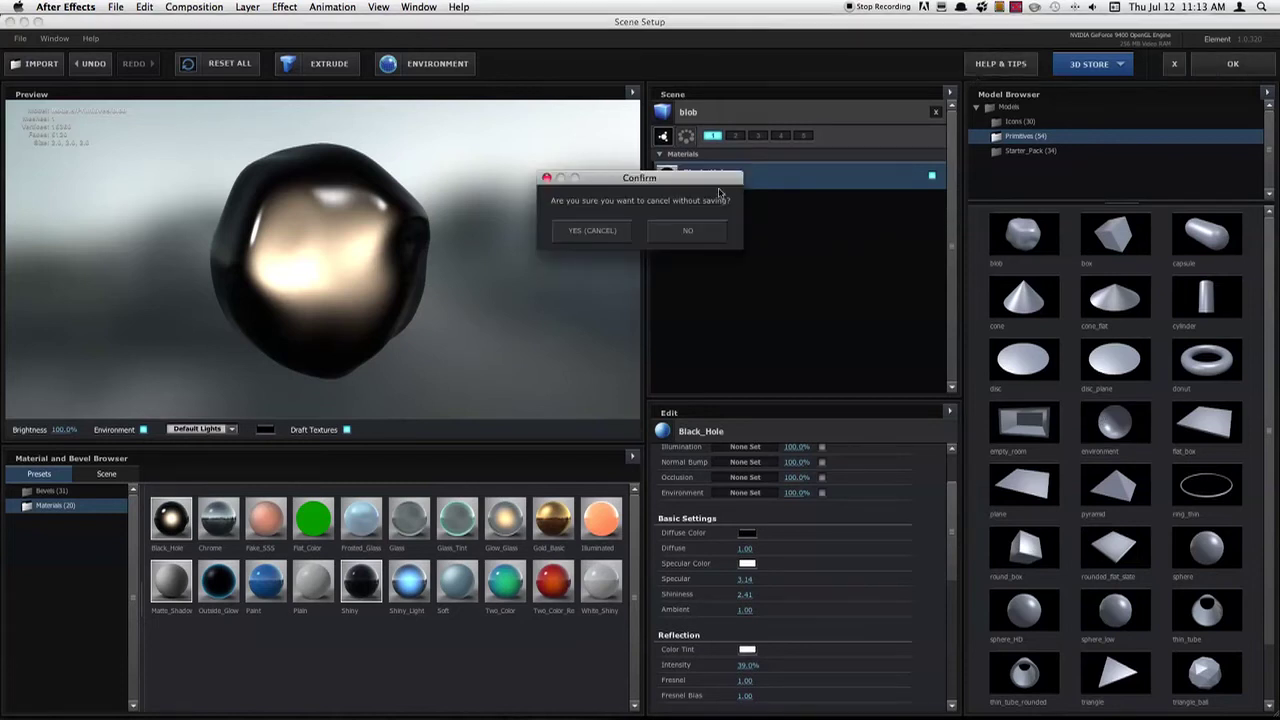
pyautogui.click(605, 230)
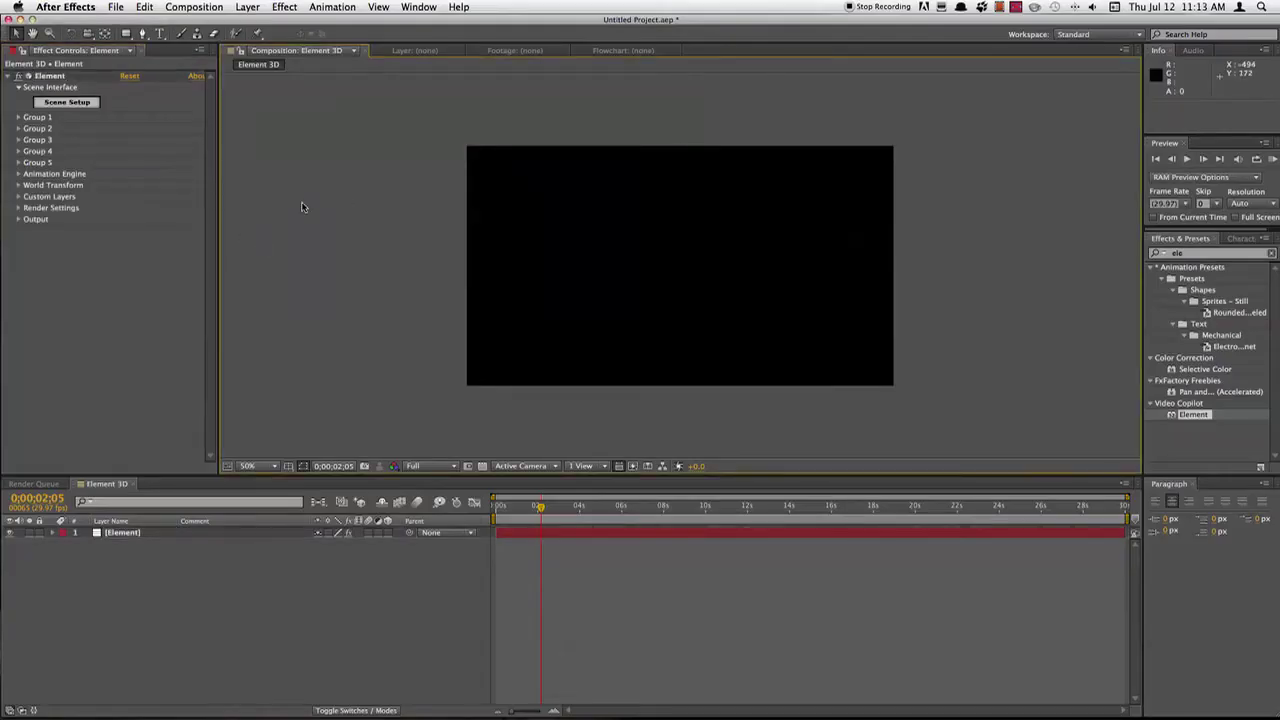
# - Add a Glutenfree4u text layer and move it to the comp centre
pyautogui.click(160, 33)
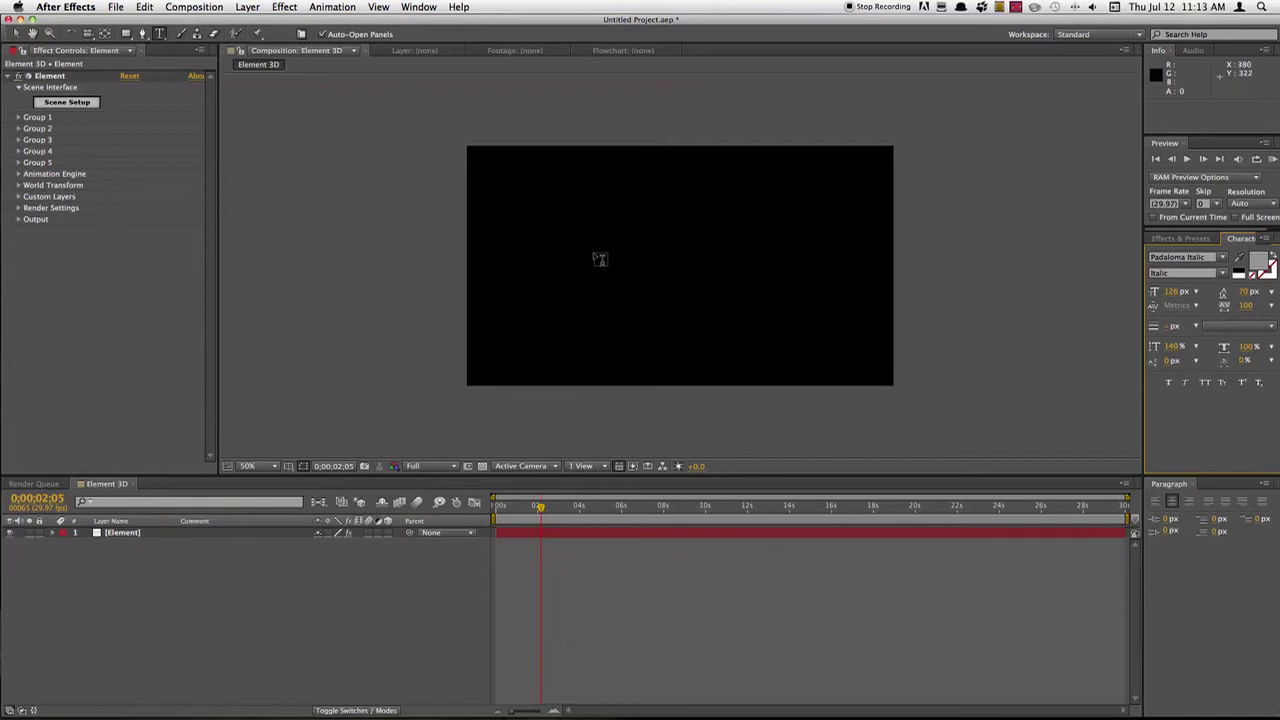
pyautogui.click(615, 276)
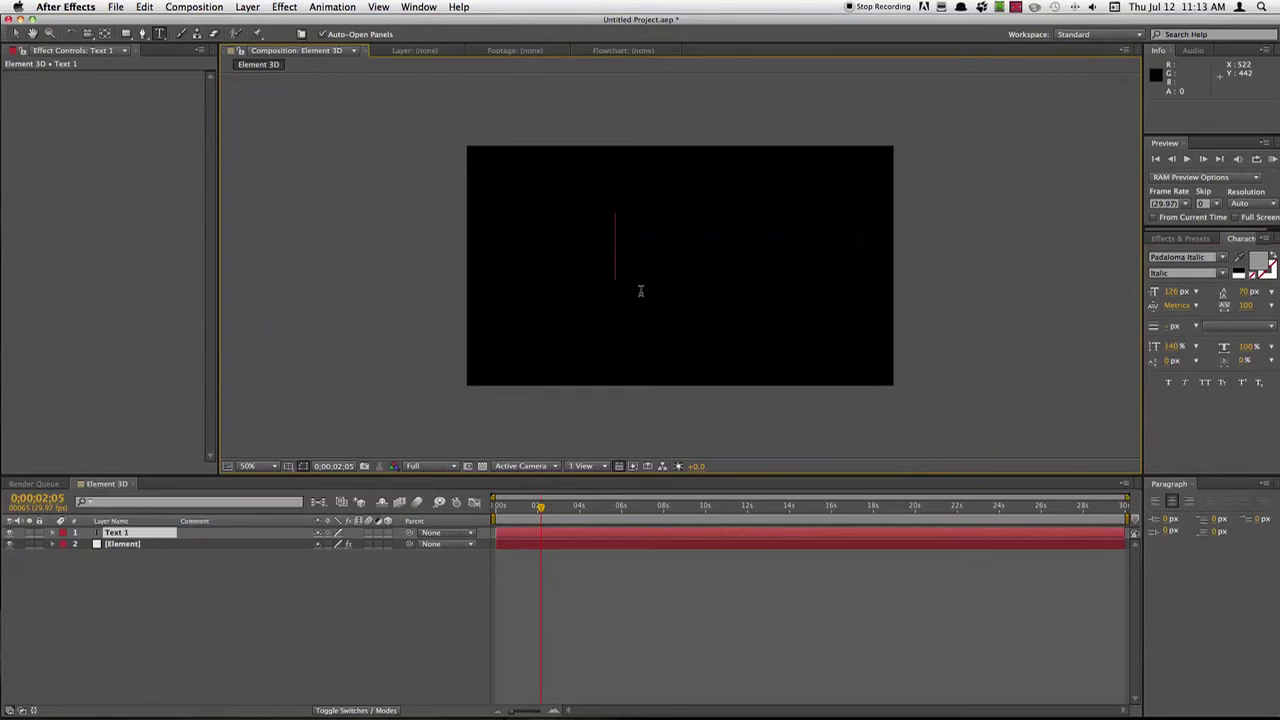
pyautogui.write('Glutenfr')
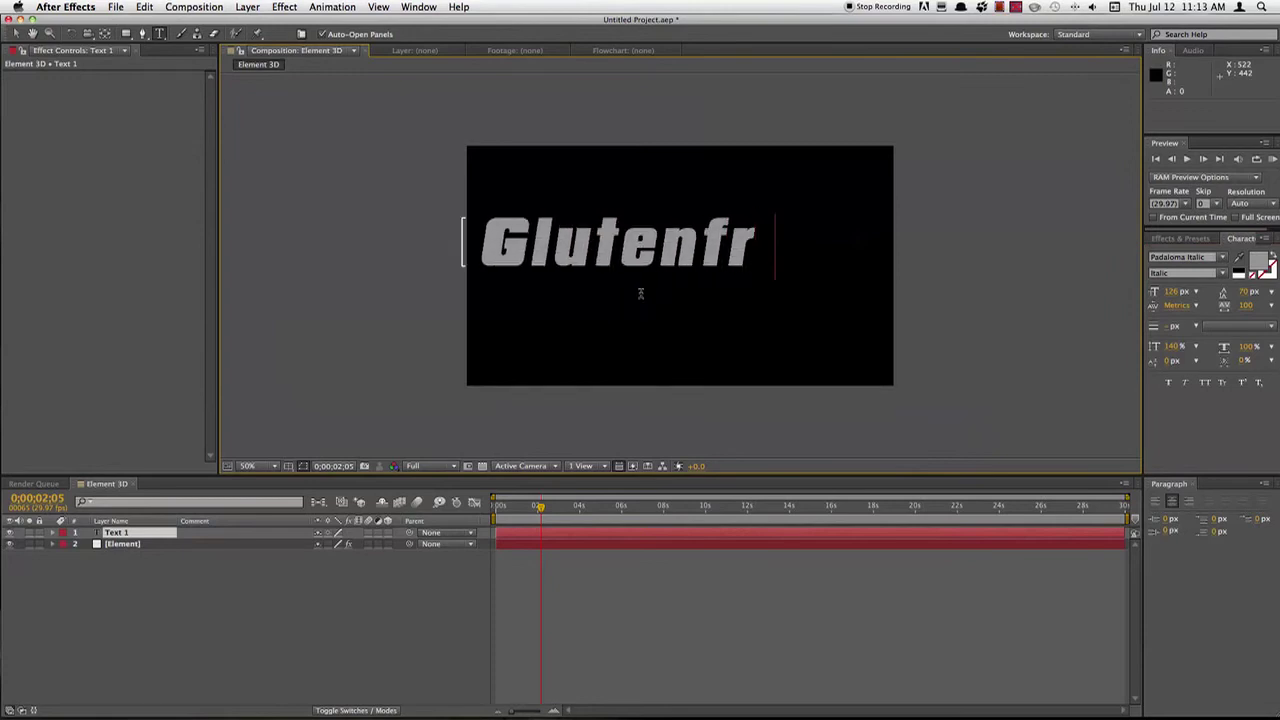
pyautogui.write('ee4u')
pyautogui.click(17, 34)
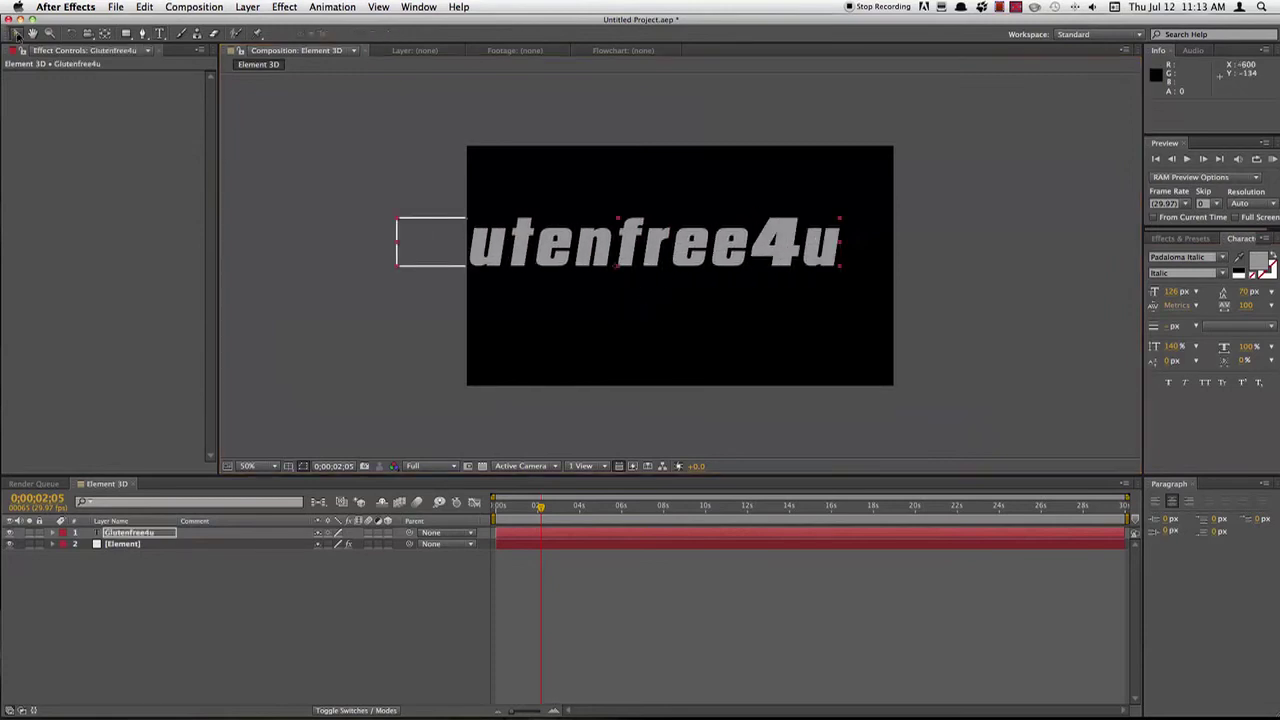
pyautogui.moveTo(739, 256); pyautogui.dragTo(801, 276)
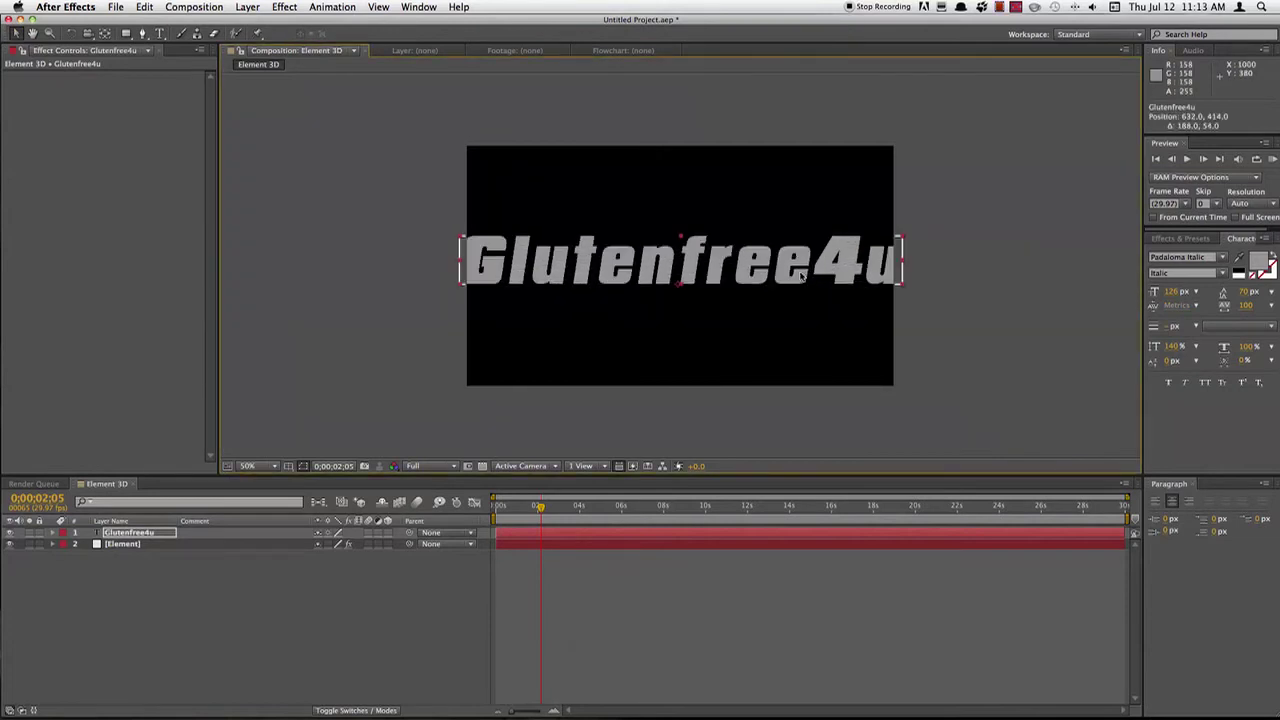
# - Set the Glutenfree4u text's font size to 110 px
pyautogui.doubleClick(801, 276)
pyautogui.click(1168, 292)
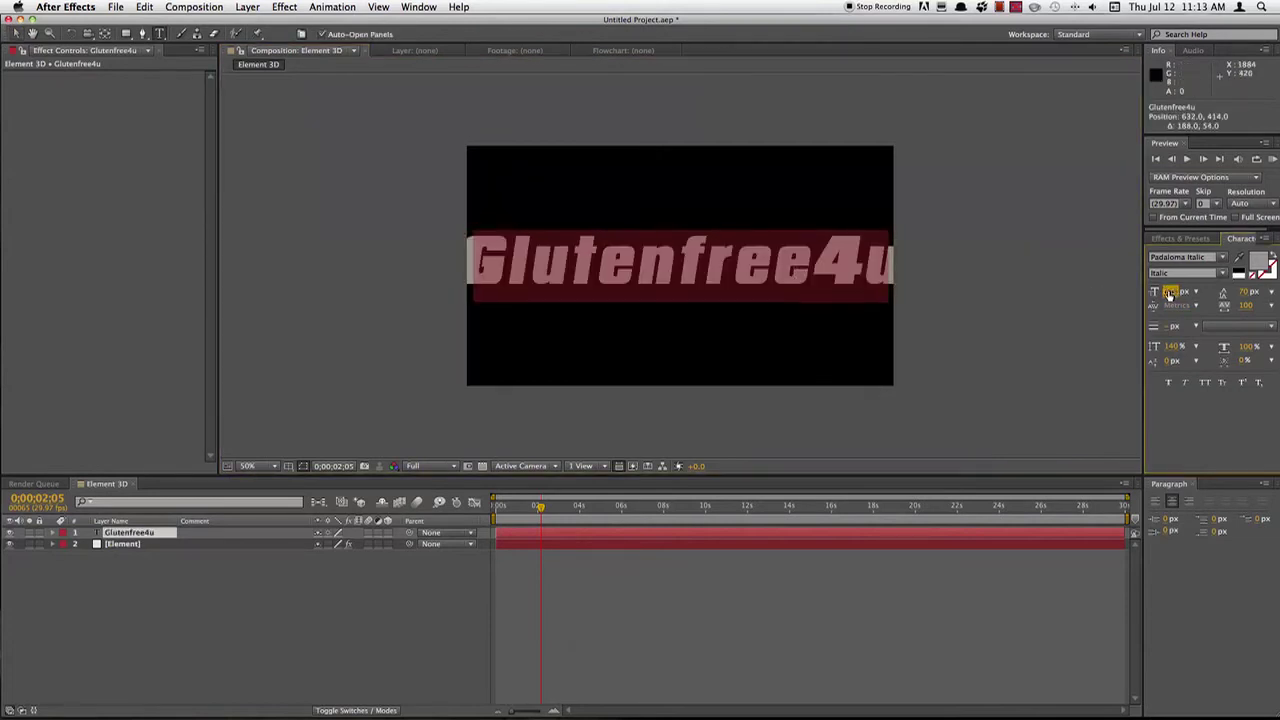
pyautogui.write('110')
pyautogui.press('Return')
pyautogui.click(17, 34)
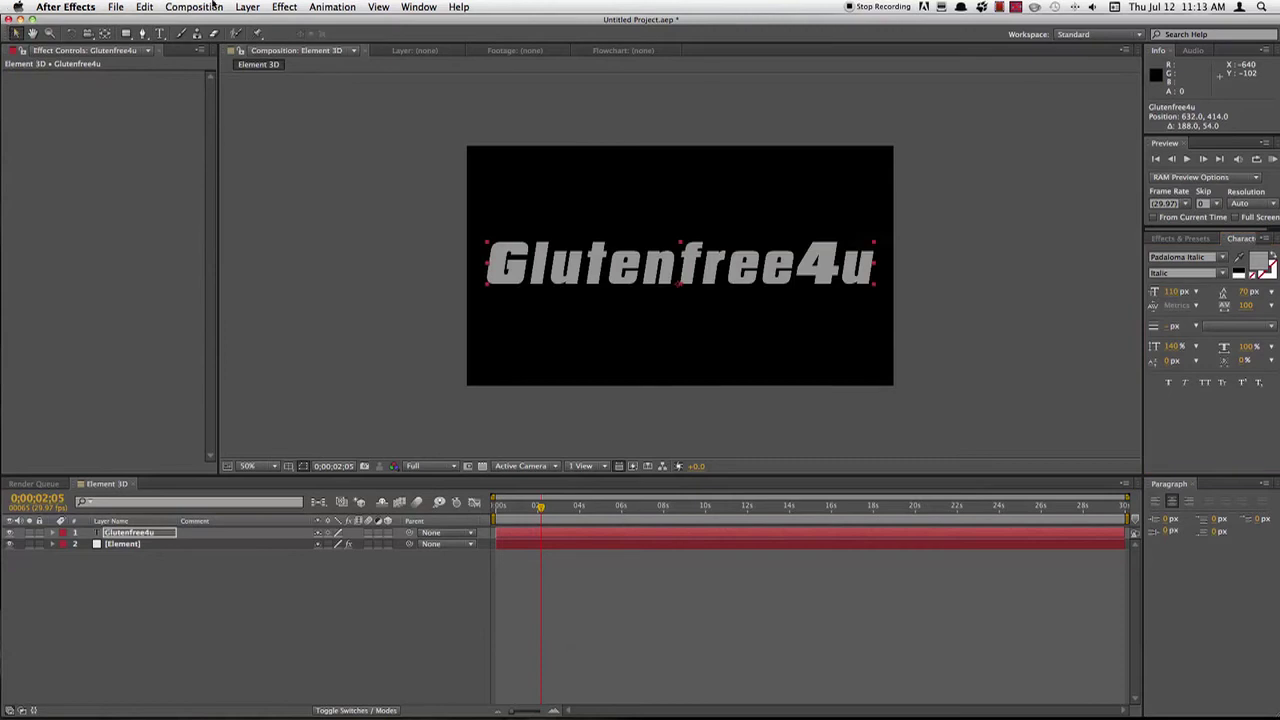
pyautogui.press('super+5')
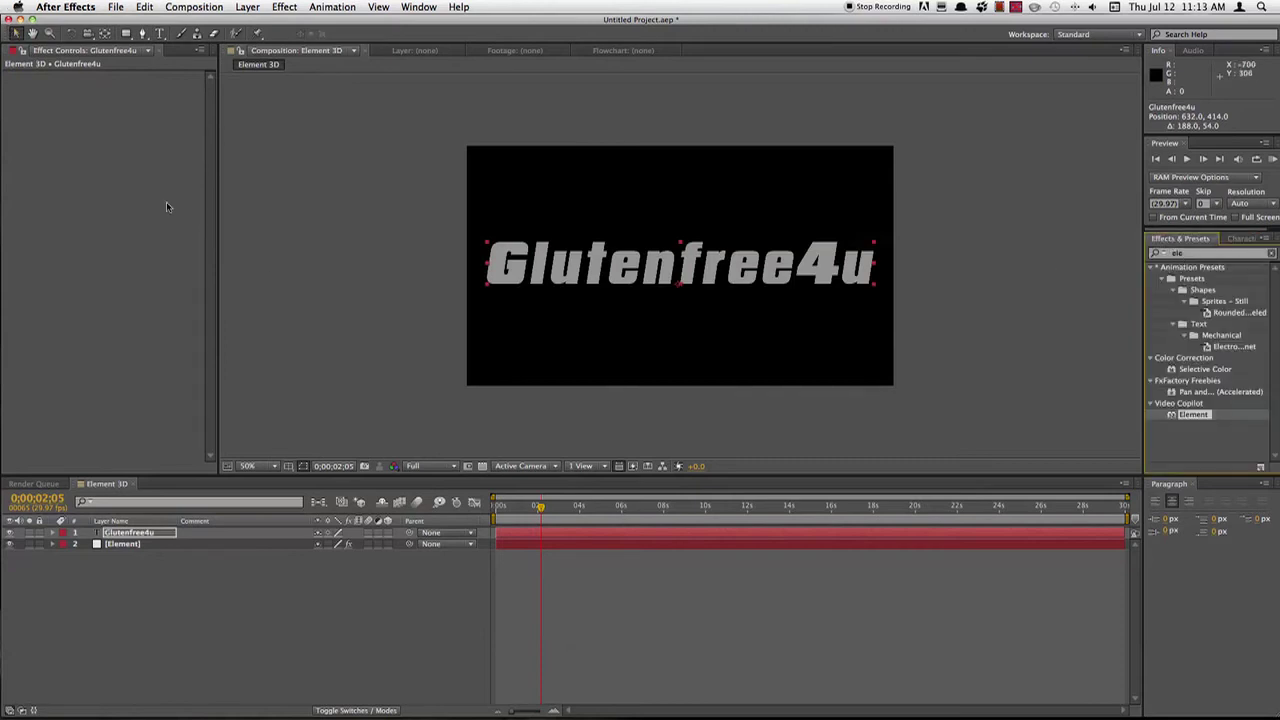
pyautogui.click(140, 545)
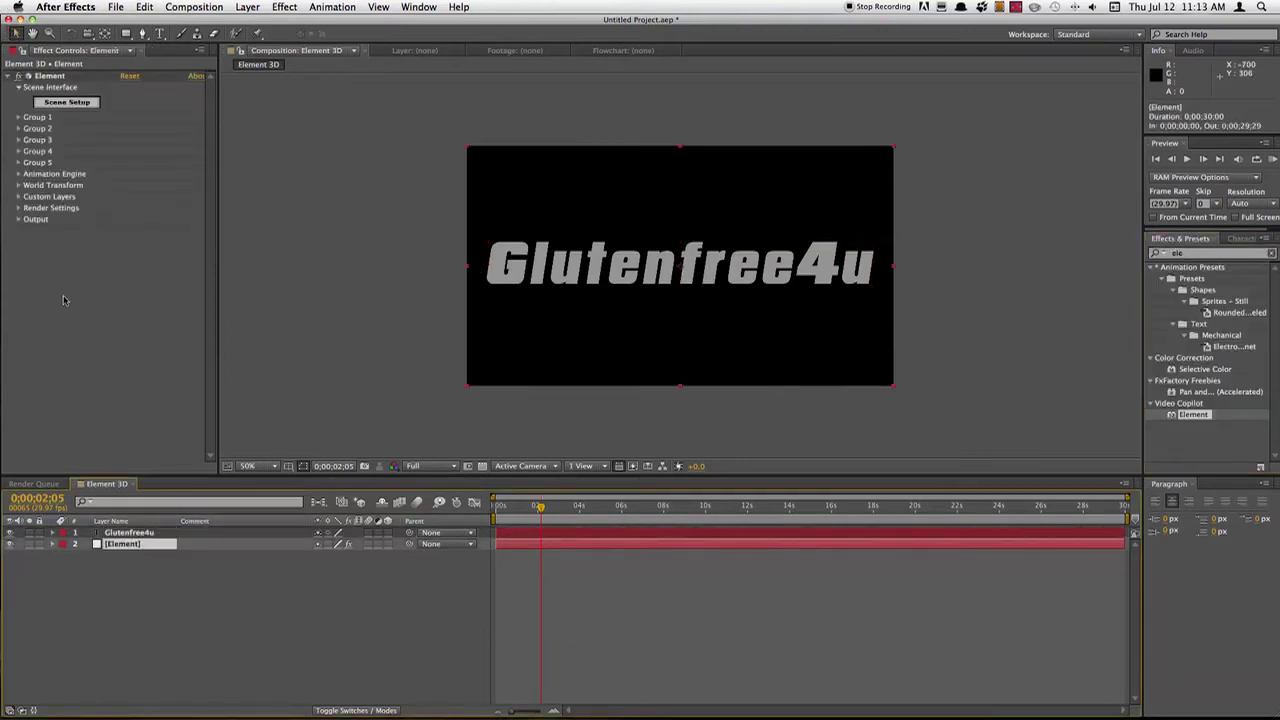
# - Set Element's Custom Text and Masks Path Layer 1 to the Glutenfree4u layer
pyautogui.click(17, 197)
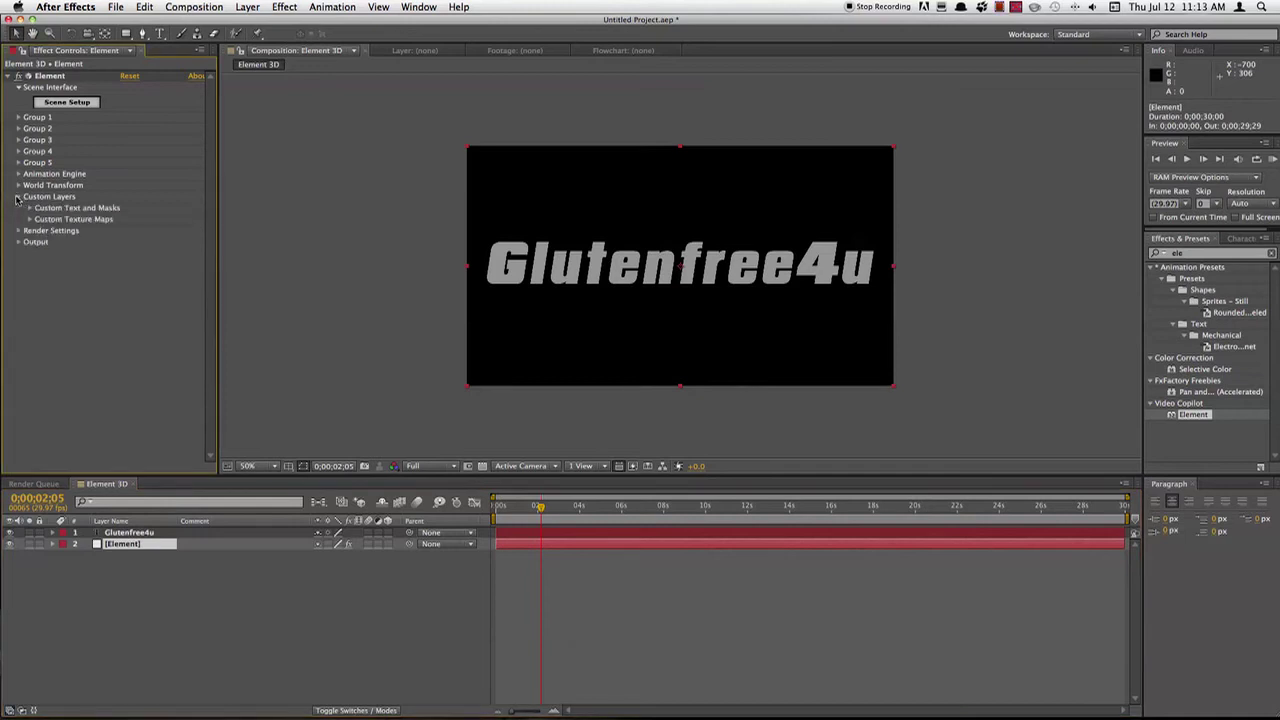
pyautogui.click(30, 208)
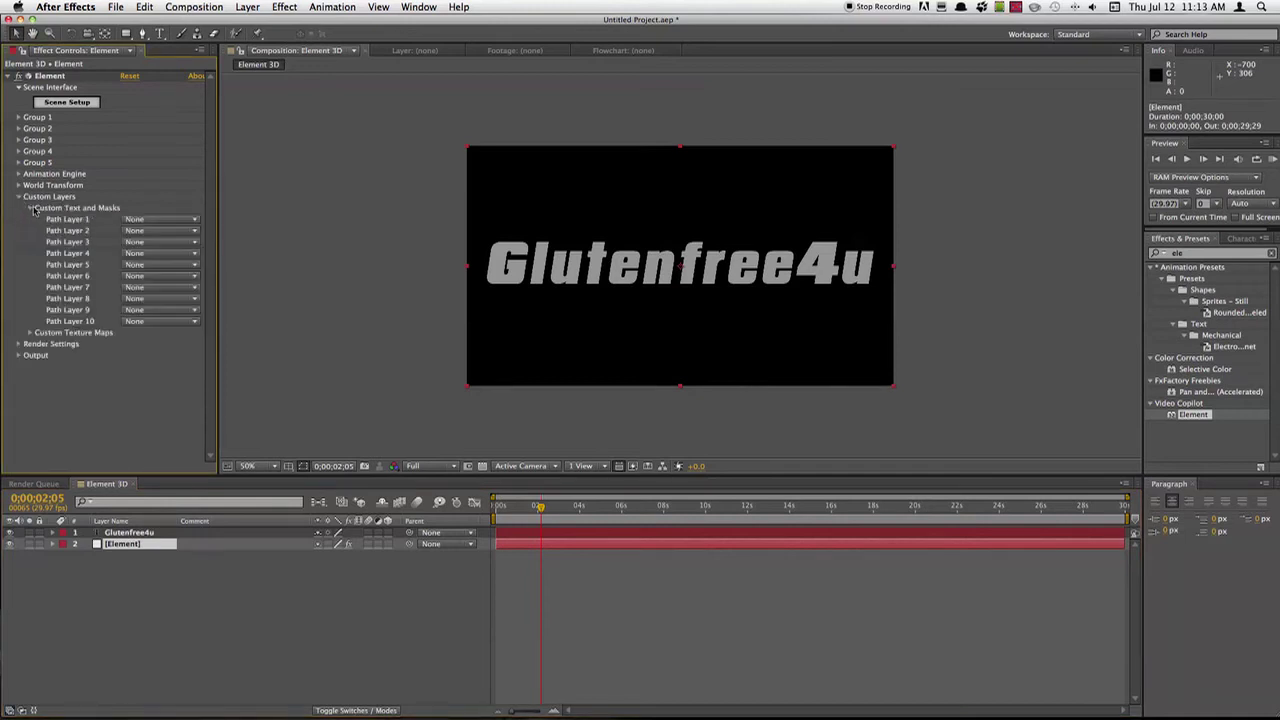
pyautogui.click(130, 218)
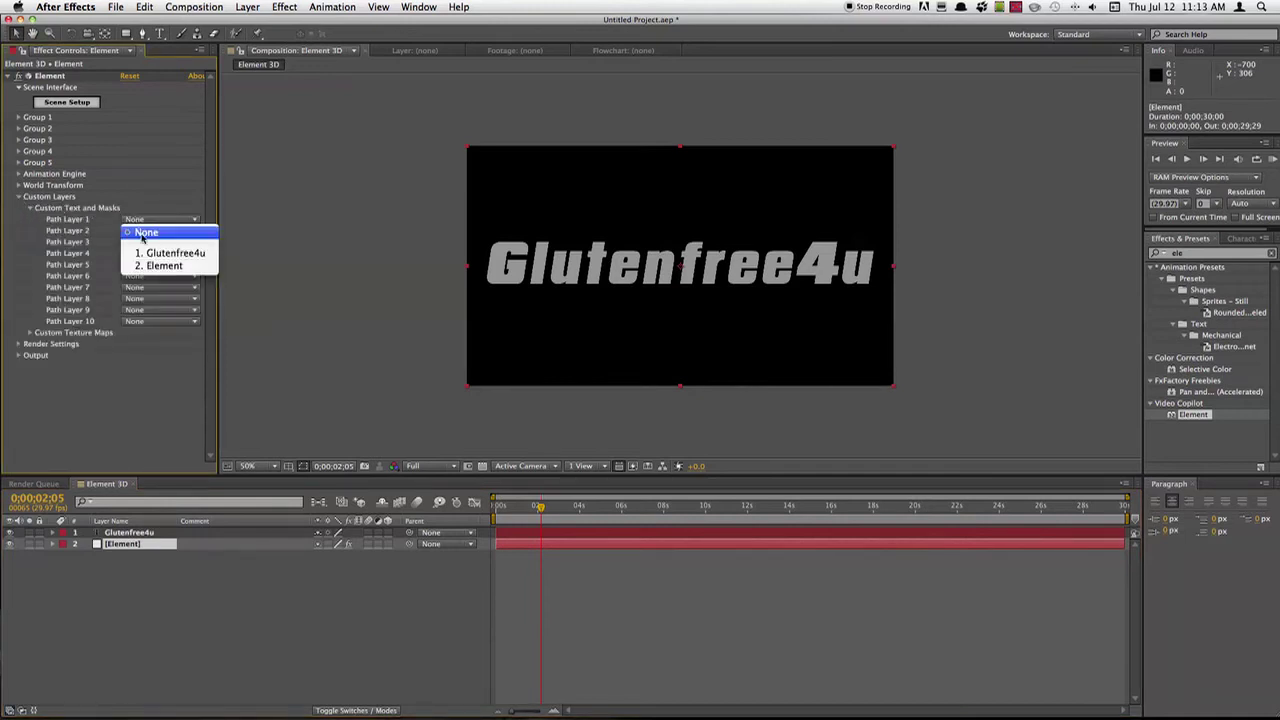
pyautogui.click(146, 255)
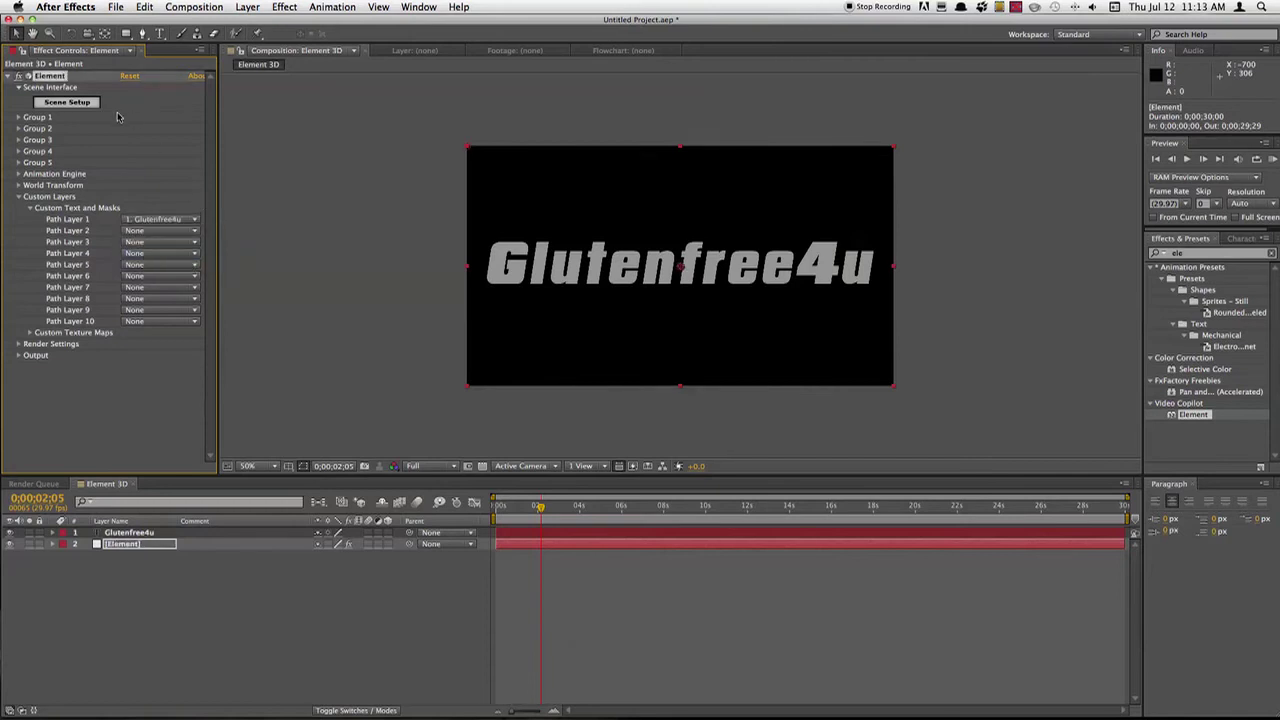
pyautogui.click(84, 103)
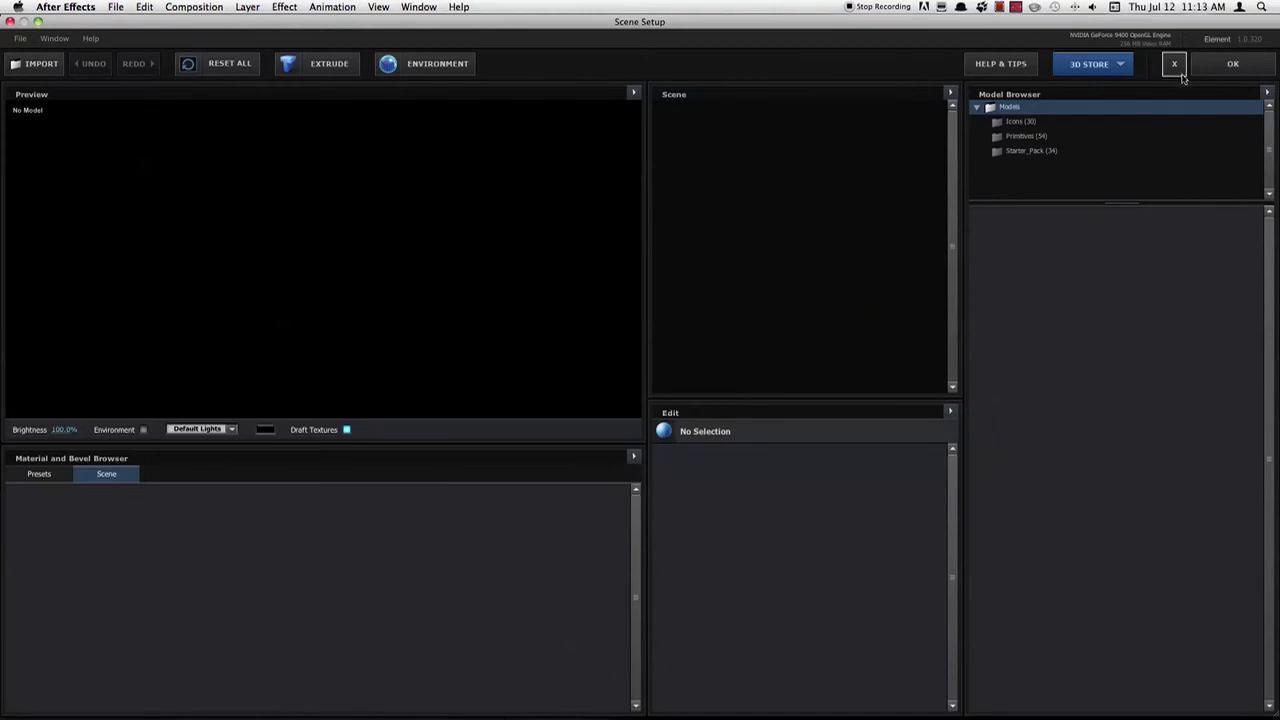
# - Leave Scene Setup, hide the flat Glutenfree4u text layer, and return to Scene Setup
pyautogui.click(1176, 66)
pyautogui.click(592, 231)
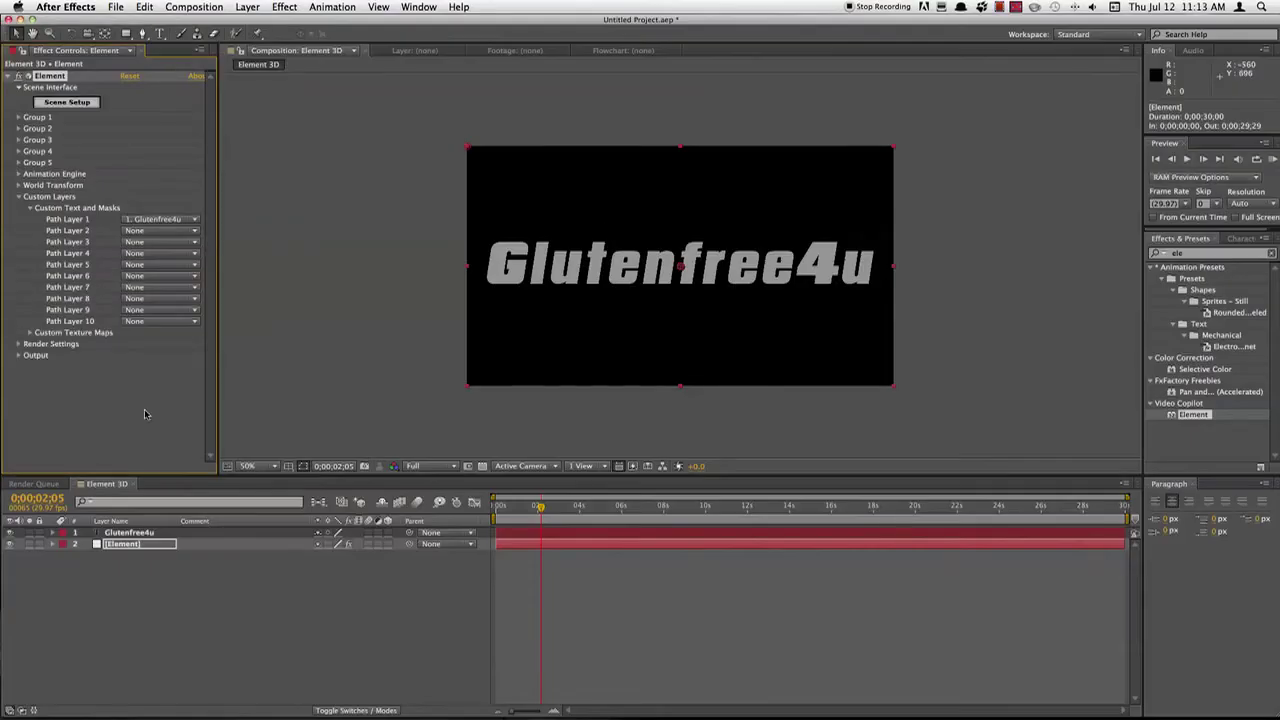
pyautogui.click(9, 533)
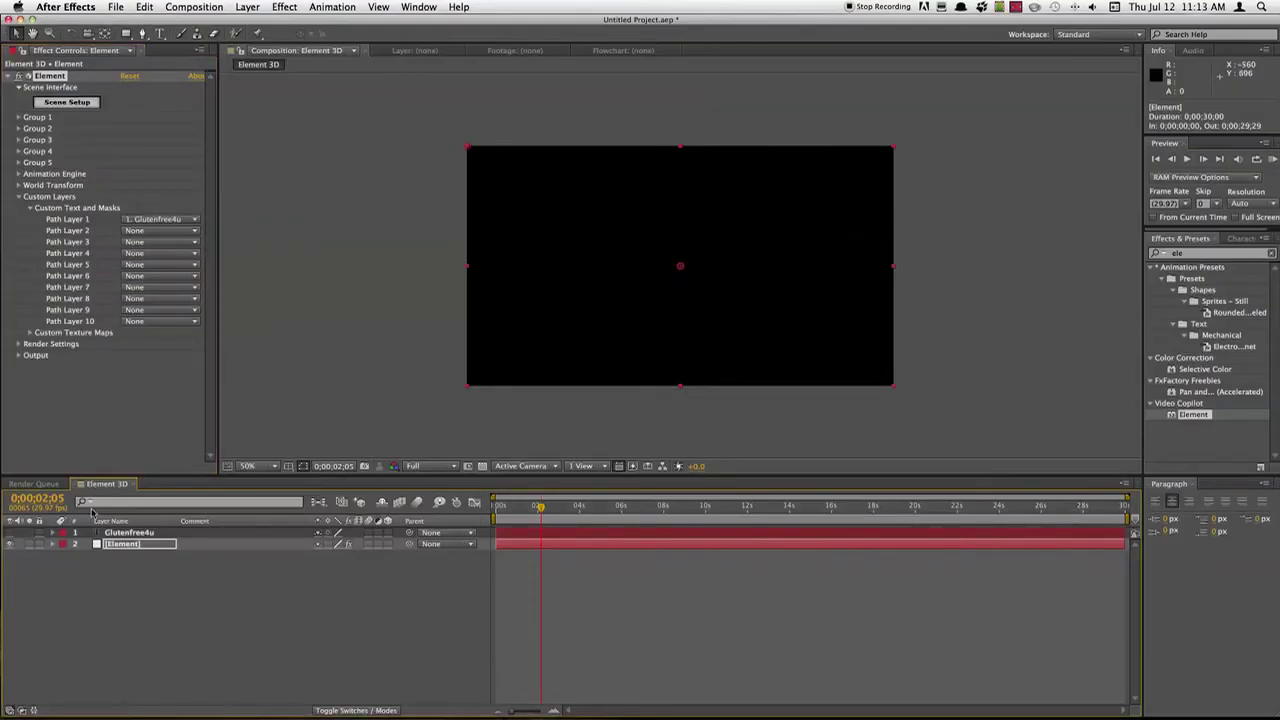
pyautogui.click(86, 103)
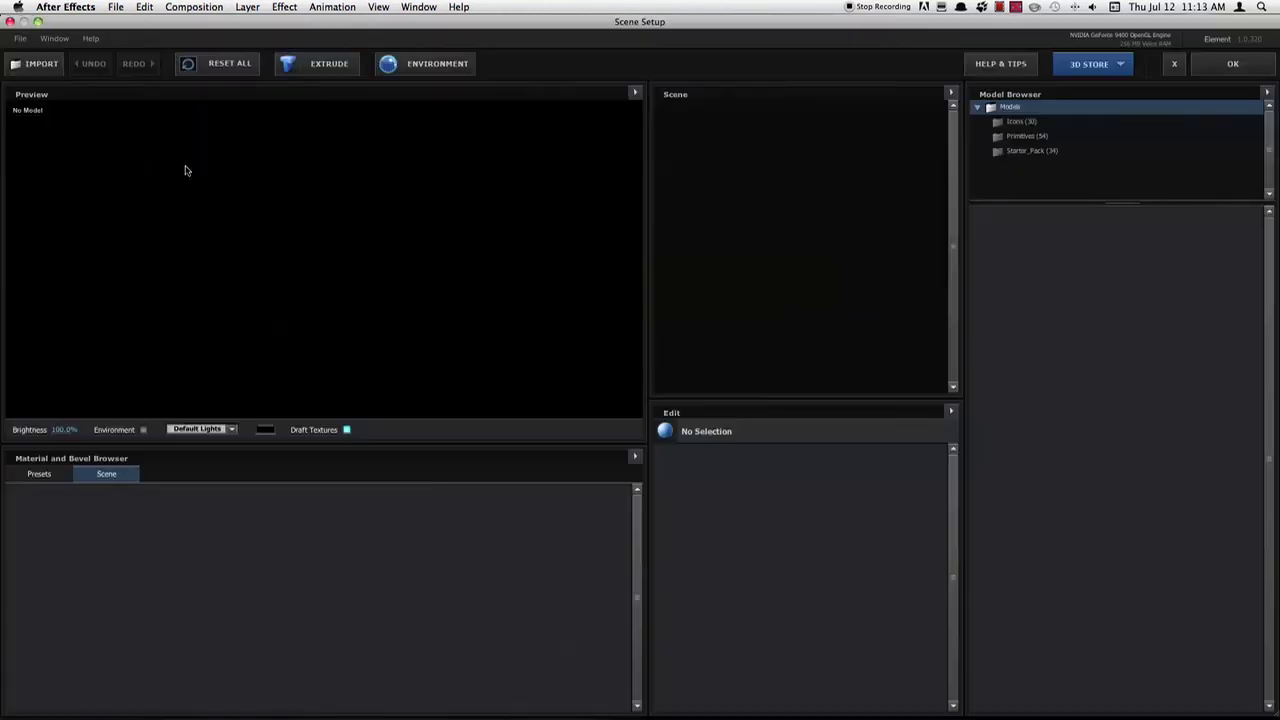
# - Extrude the Glutenfree4u text into a 3D model and zoom the preview in
pyautogui.click(329, 67)
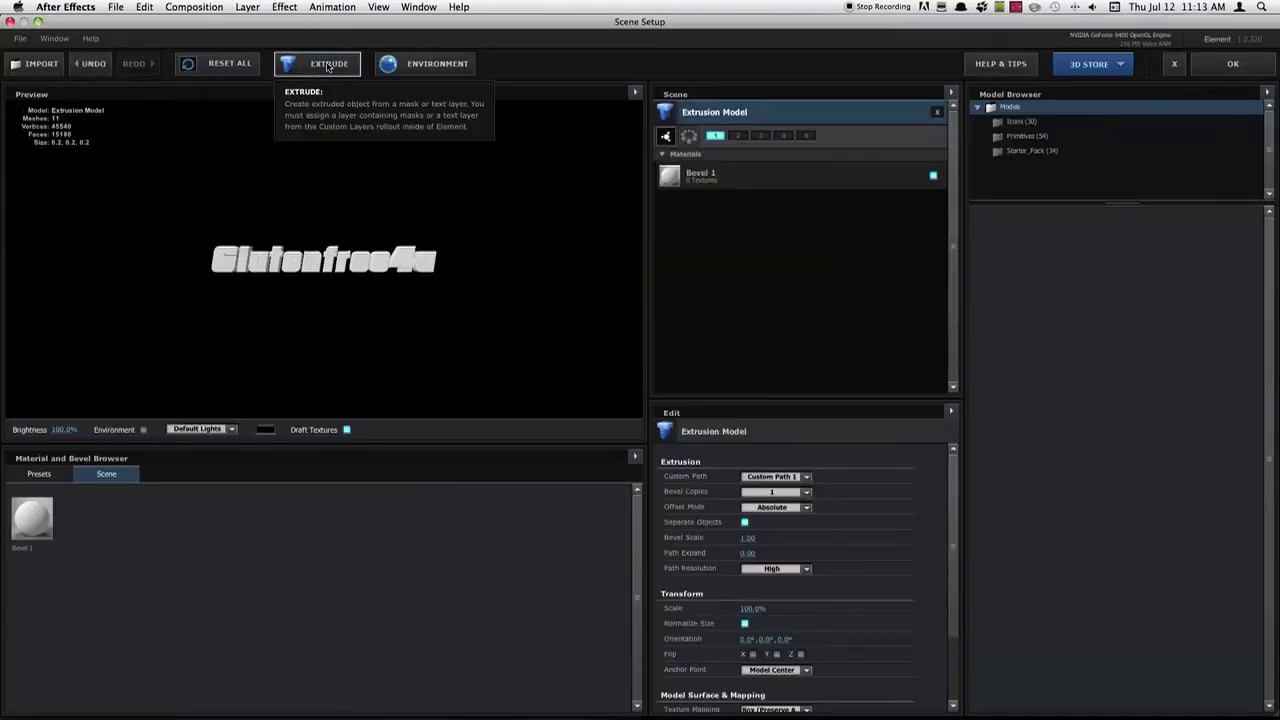
pyautogui.scroll(2, 333, 261)
pyautogui.scroll(4, 333, 270)
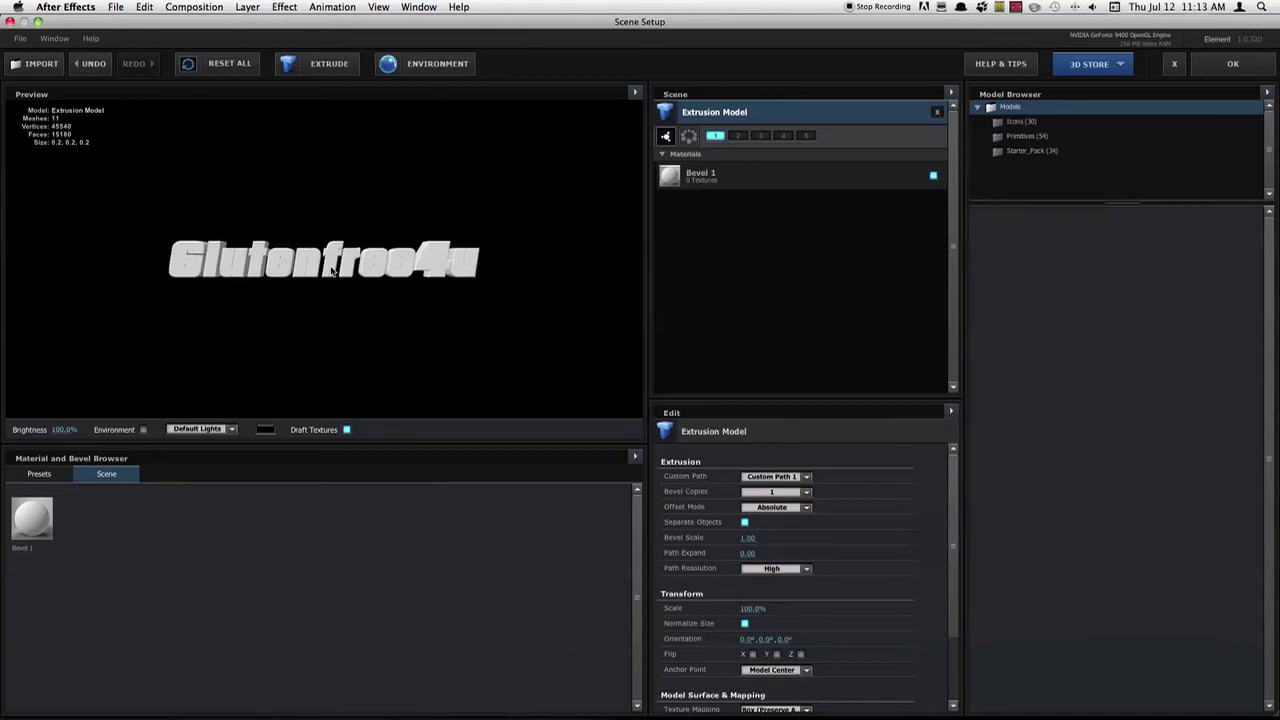
pyautogui.scroll(2, 333, 270)
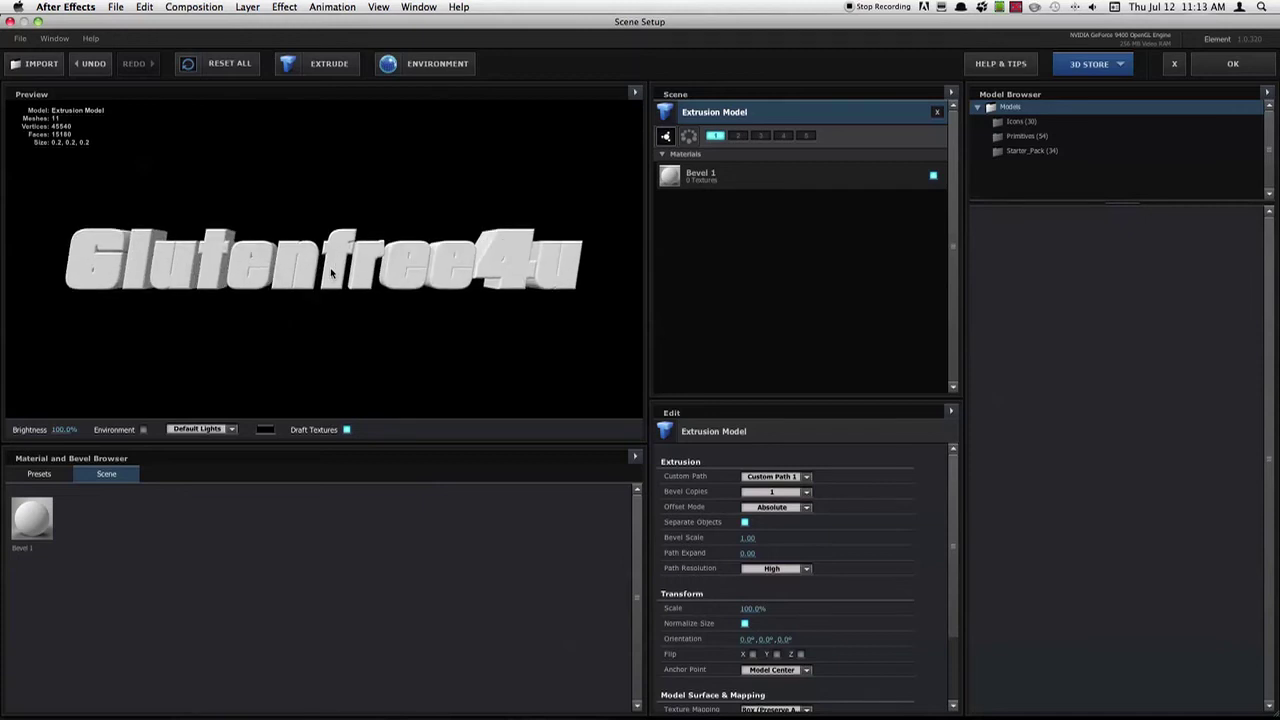
# - Try the Cool Metal Glow preset on the text, then undo it
pyautogui.click(38, 474)
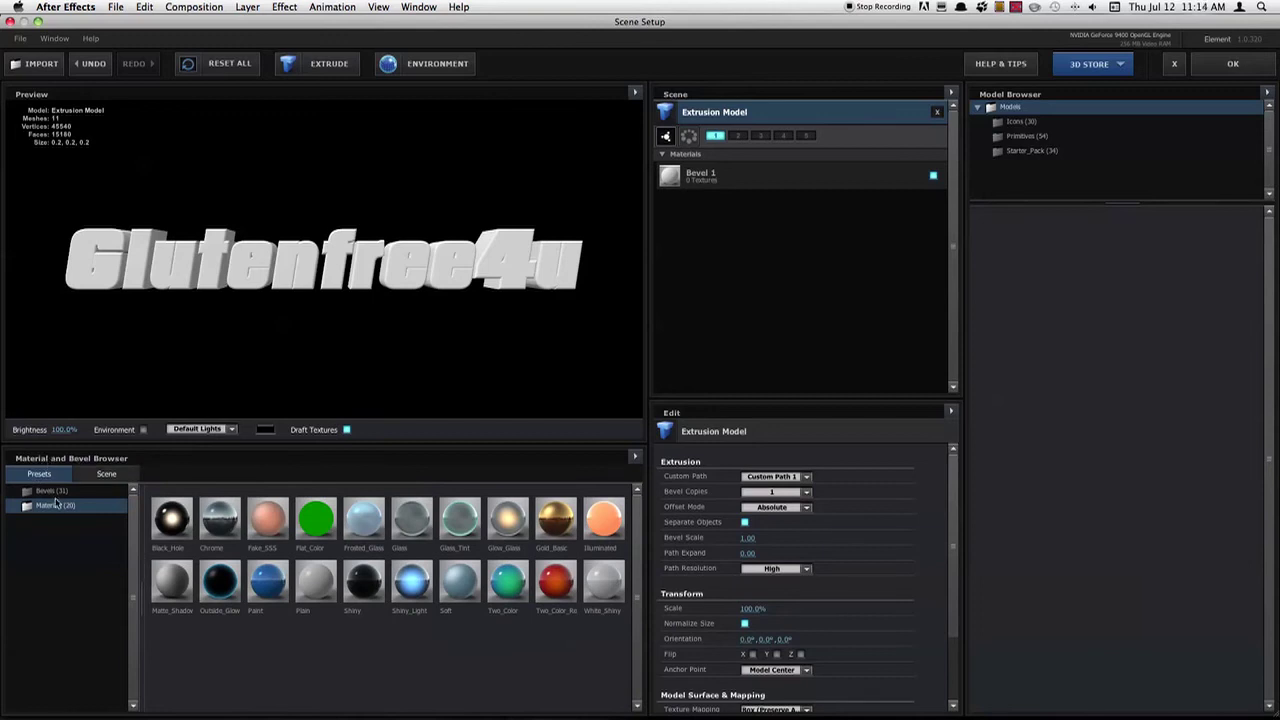
pyautogui.click(55, 494)
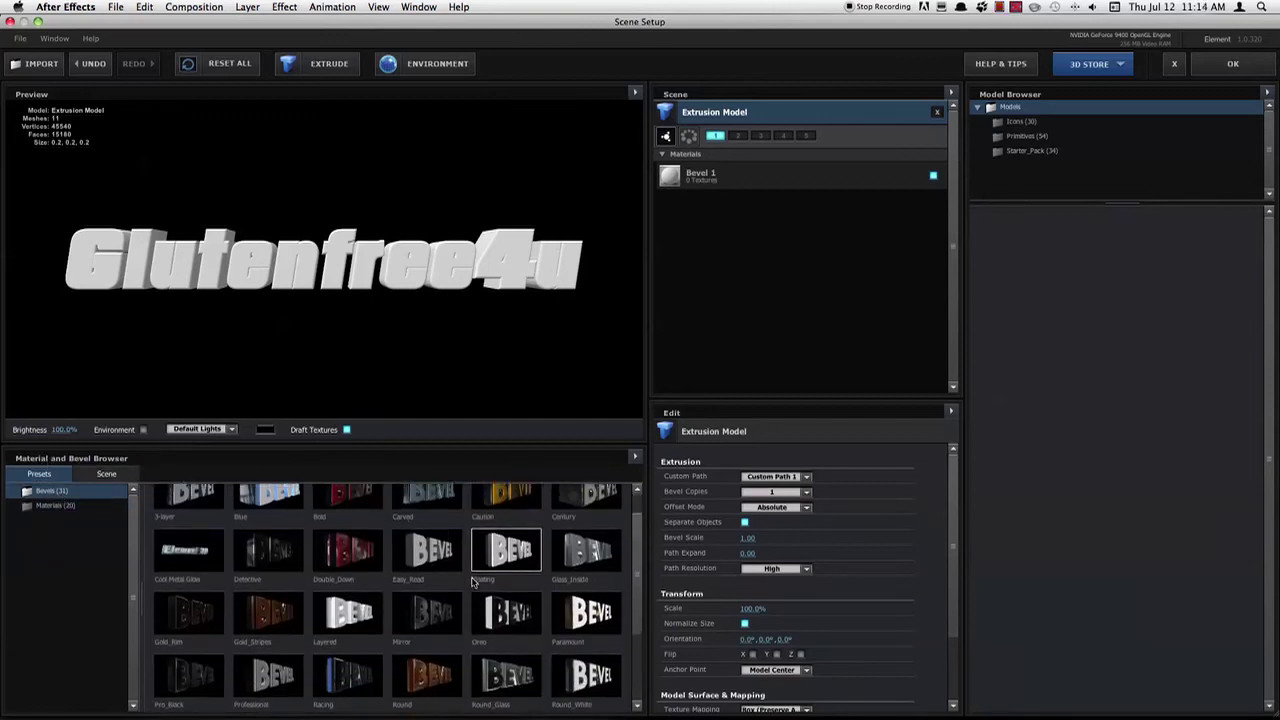
pyautogui.scroll(-2, 360, 560)
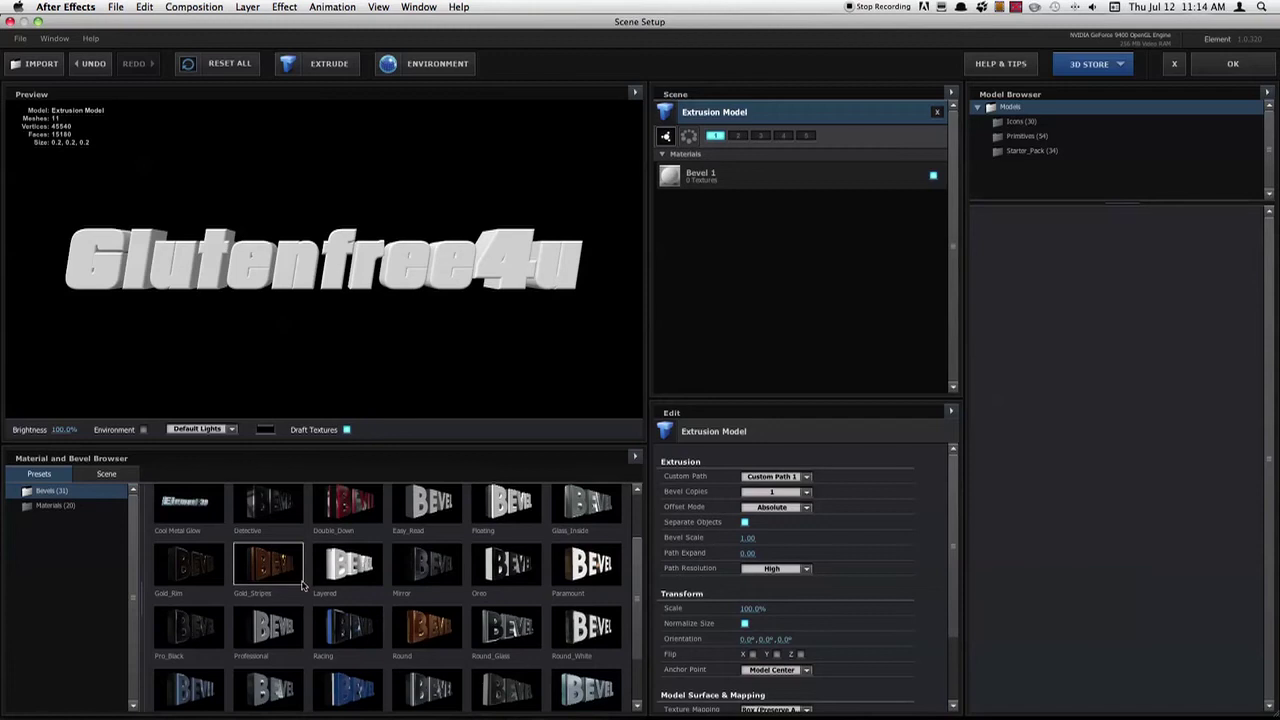
pyautogui.scroll(1, 197, 536)
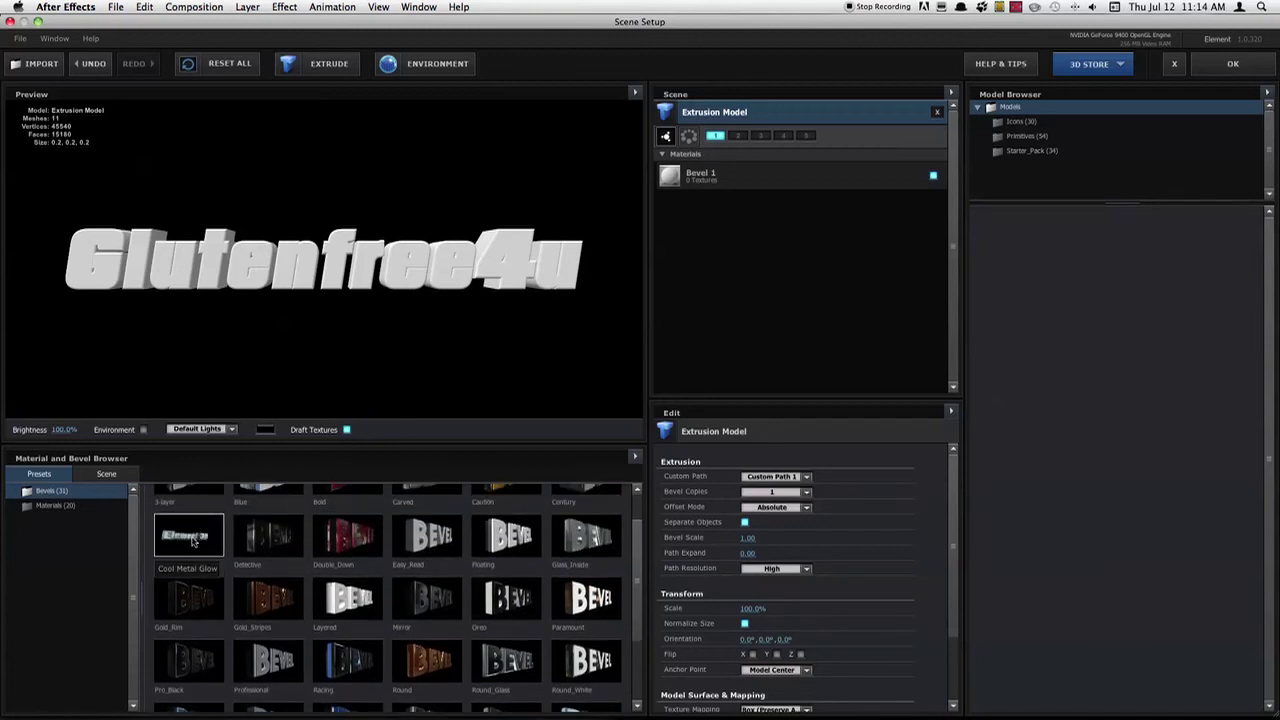
pyautogui.moveTo(197, 536); pyautogui.dragTo(316, 262)
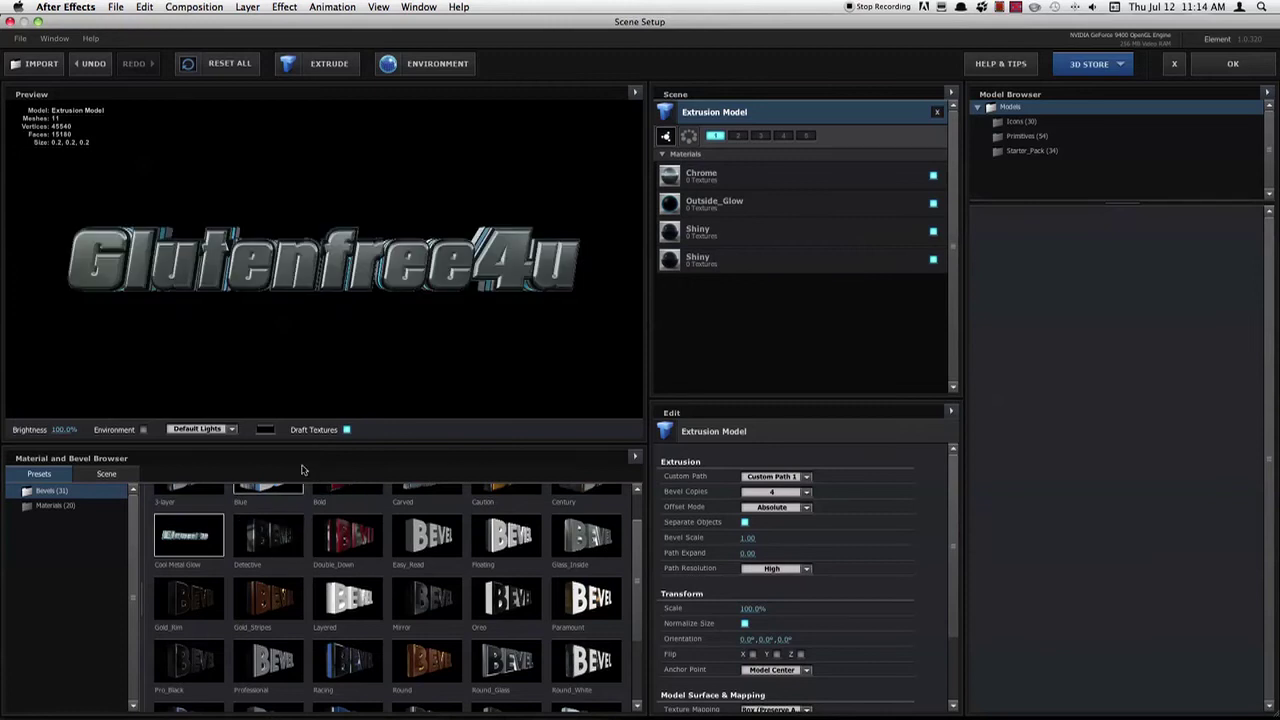
pyautogui.moveTo(264, 280); pyautogui.dragTo(294, 292)
pyautogui.press('super+z')
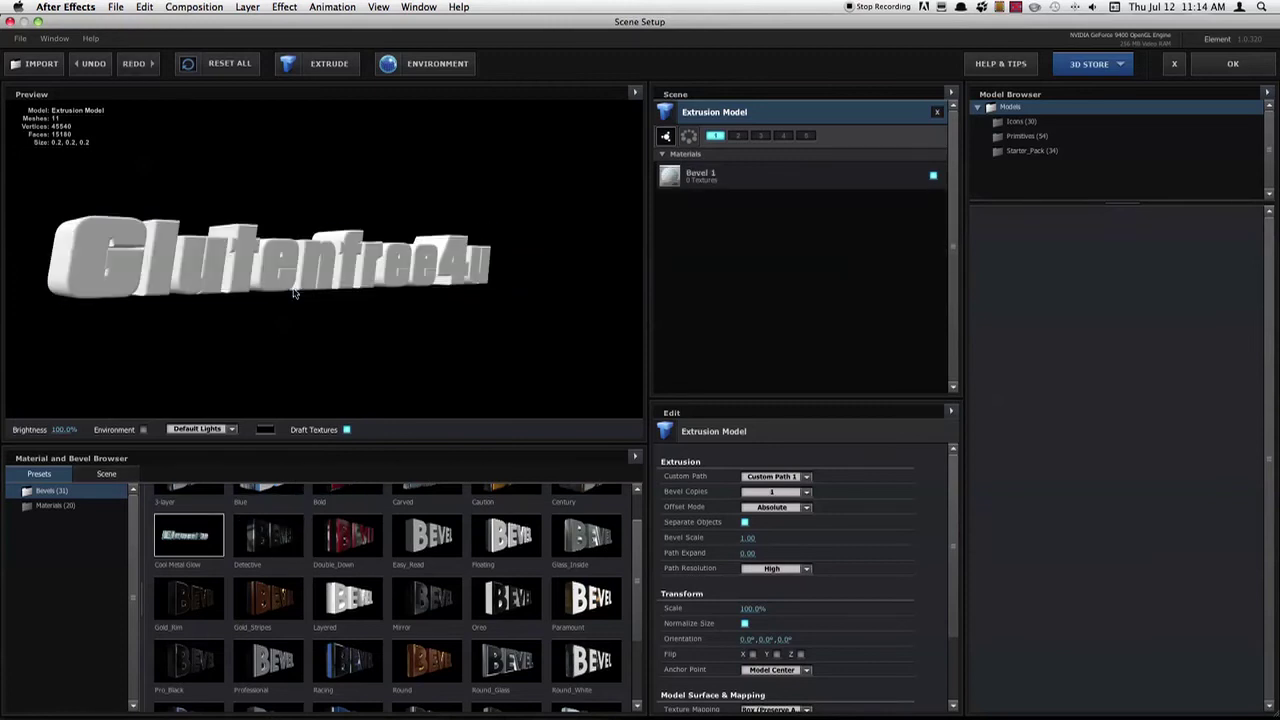
# - Try the Double_Down bevel preset, undo it, and show the Materials presets
pyautogui.click(338, 527)
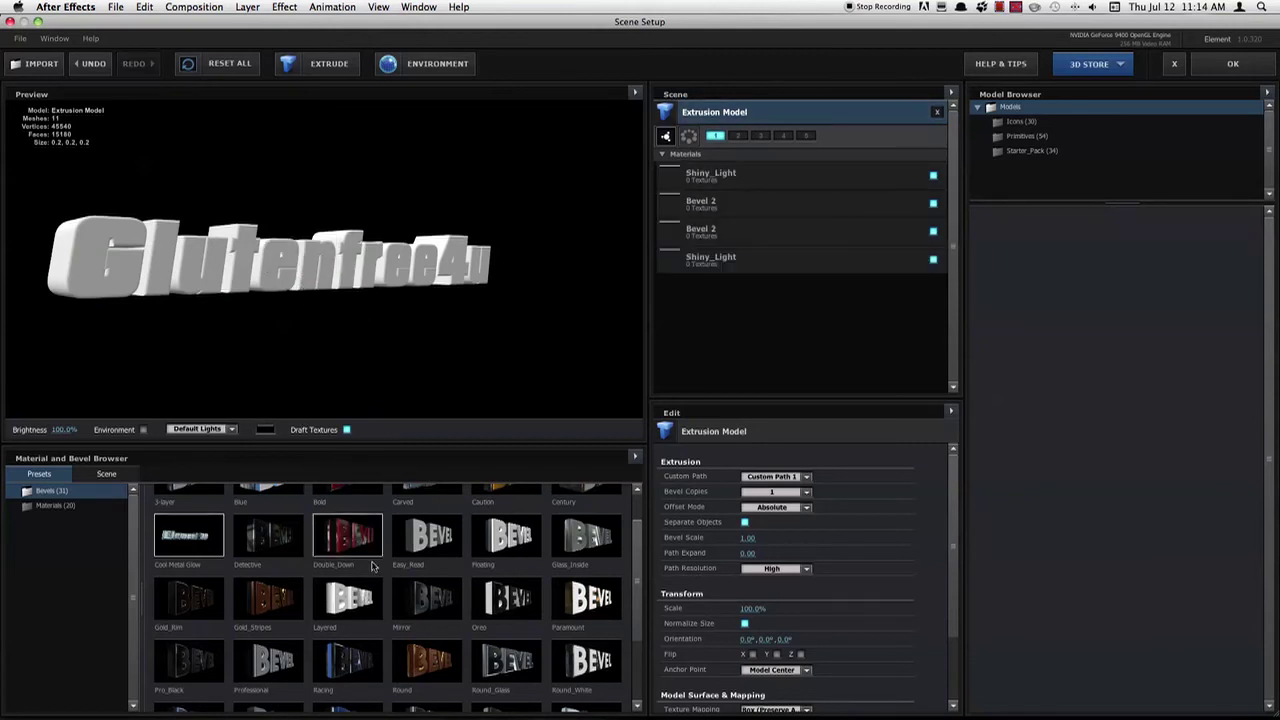
pyautogui.scroll(-1, 371, 566)
pyautogui.scroll(-3, 380, 566)
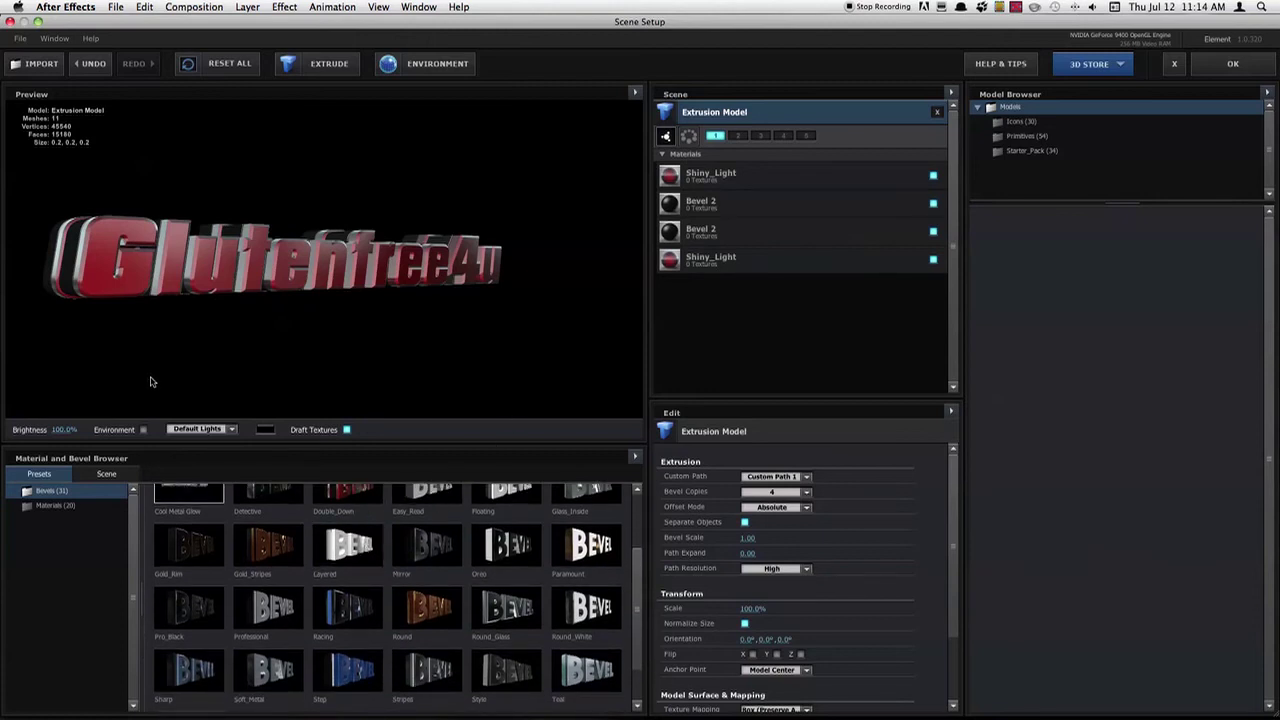
pyautogui.press('super+z')
pyautogui.click(55, 505)
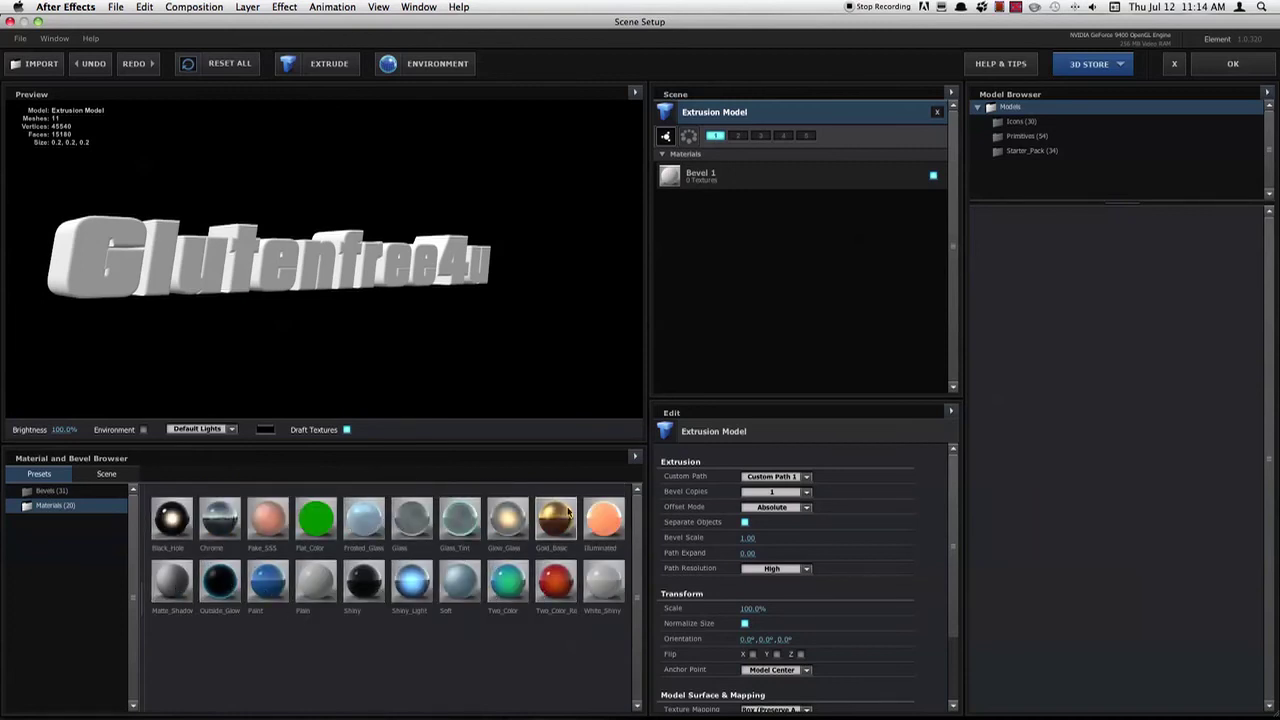
# - Apply Gold_Basic to the Glutenfree4u text and set its Diffuse to 0.56
pyautogui.moveTo(568, 512); pyautogui.dragTo(352, 280)
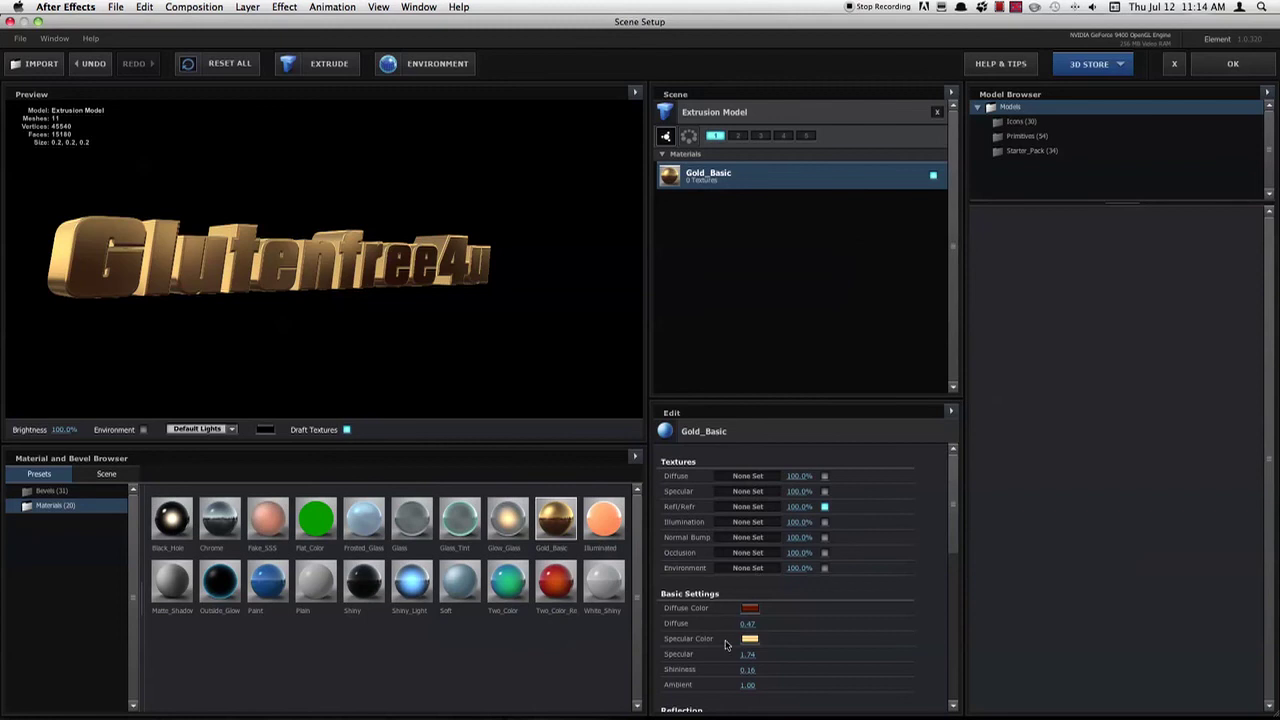
pyautogui.moveTo(767, 627); pyautogui.dragTo(753, 626)
pyautogui.scroll(-10, 872, 585)
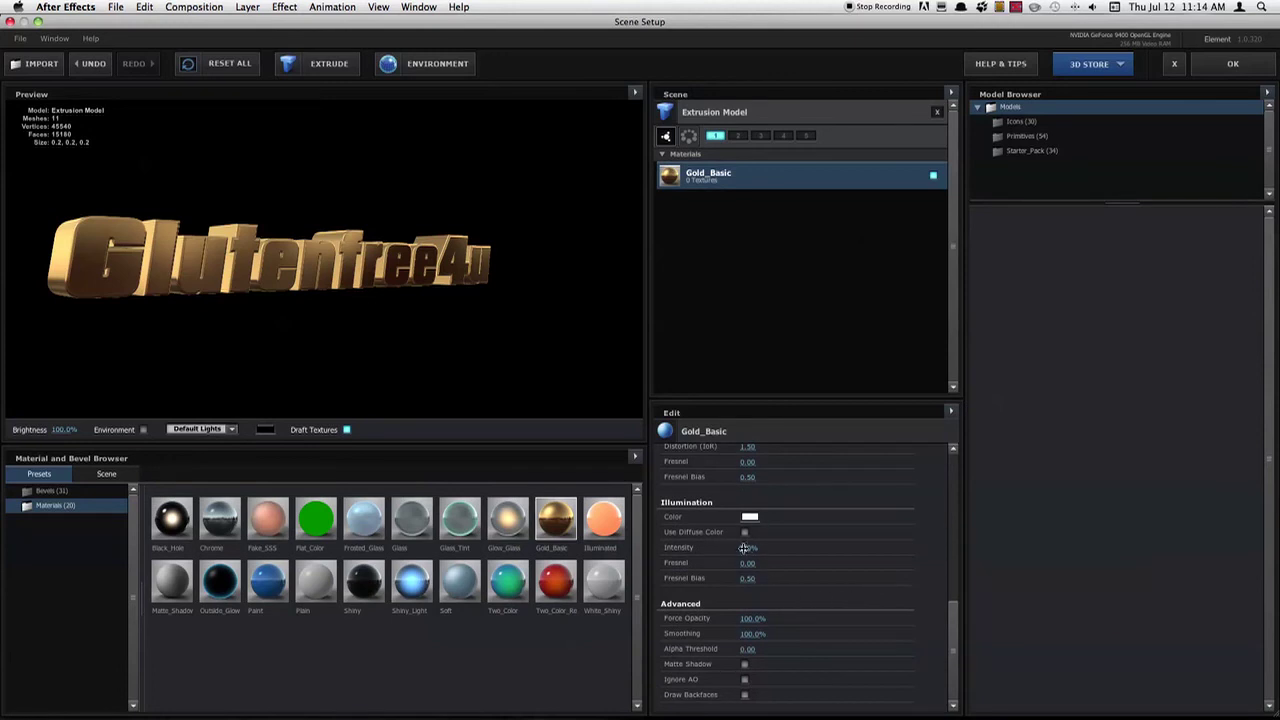
pyautogui.scroll(10, 771, 571)
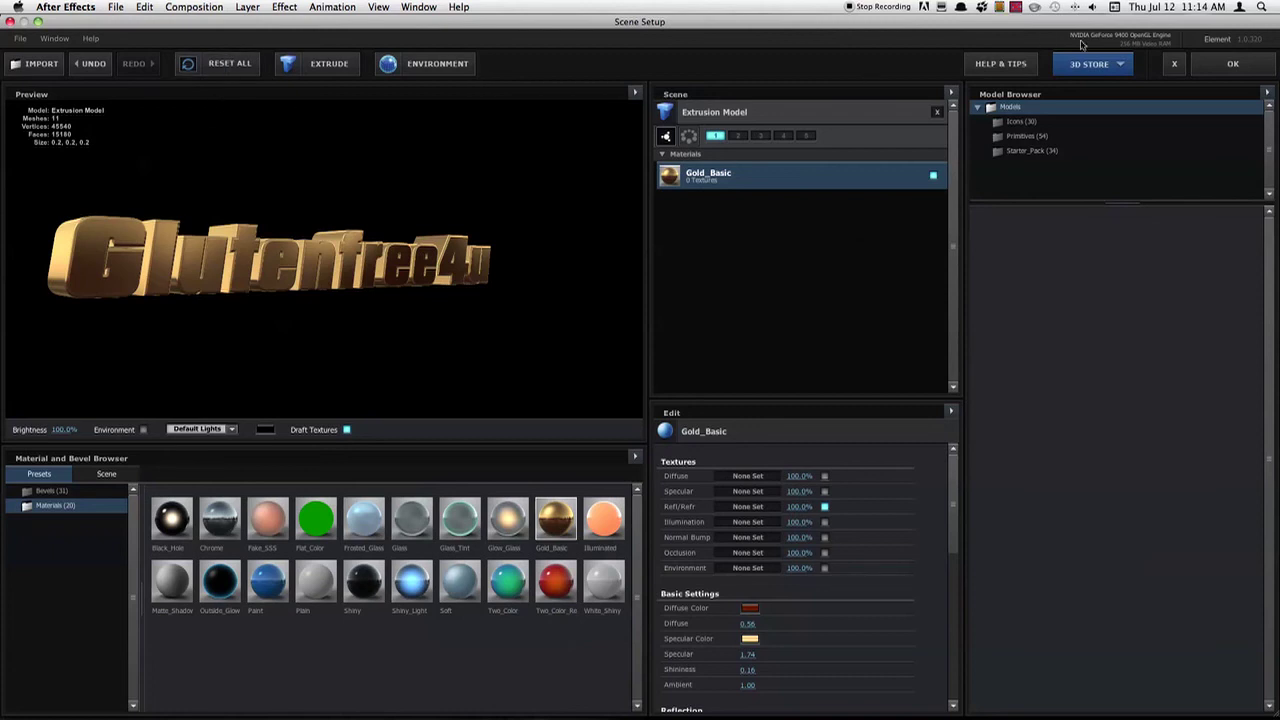
# - Apply the Scene Setup and view the gold text in the composition
pyautogui.click(1240, 67)
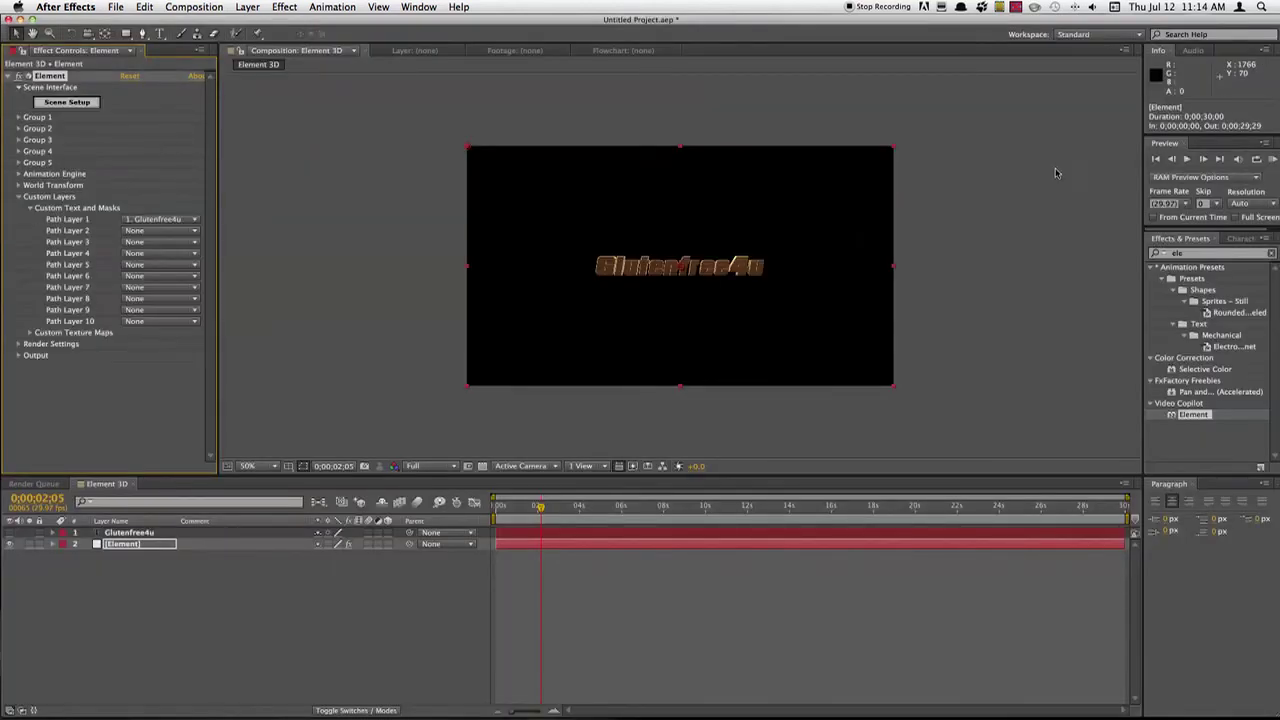
pyautogui.scroll(6, 727, 280)
pyautogui.scroll(-5, 727, 280)
pyautogui.scroll(1, 727, 280)
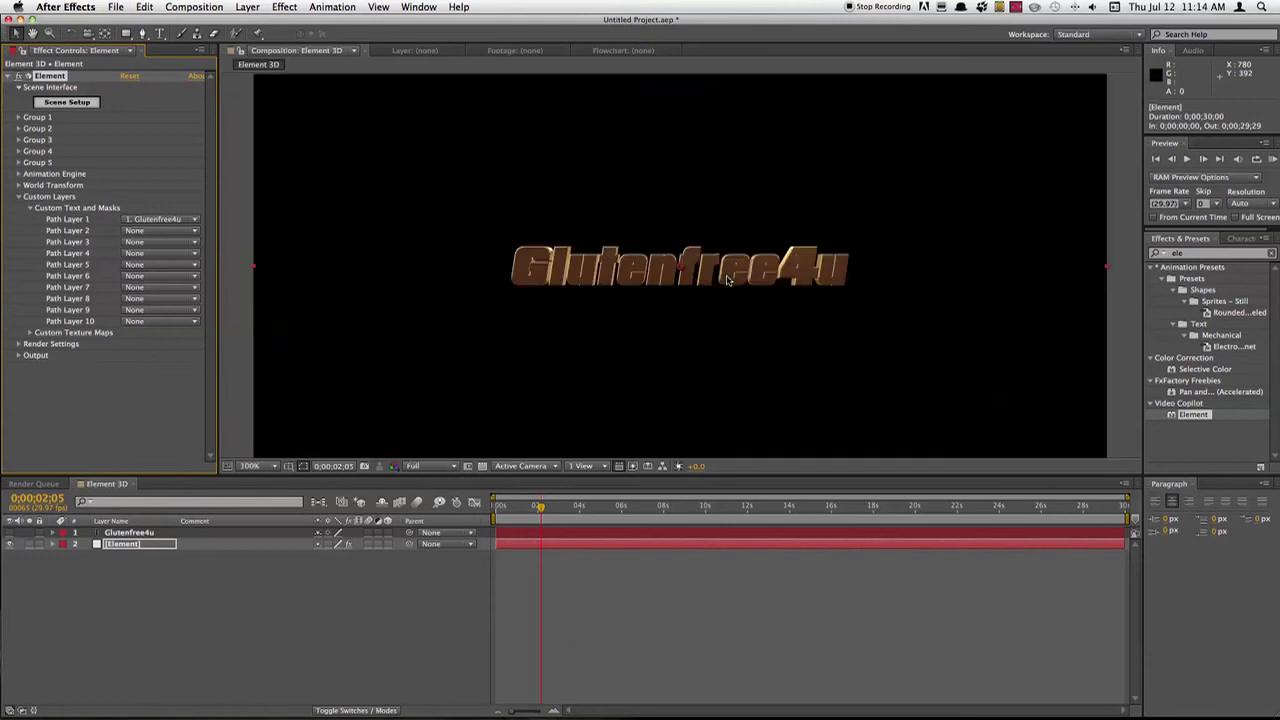
# - Add a new camera, Camera 1, and orbit it to turn the text slightly
pyautogui.click(243, 8)
pyautogui.moveTo(270, 23)
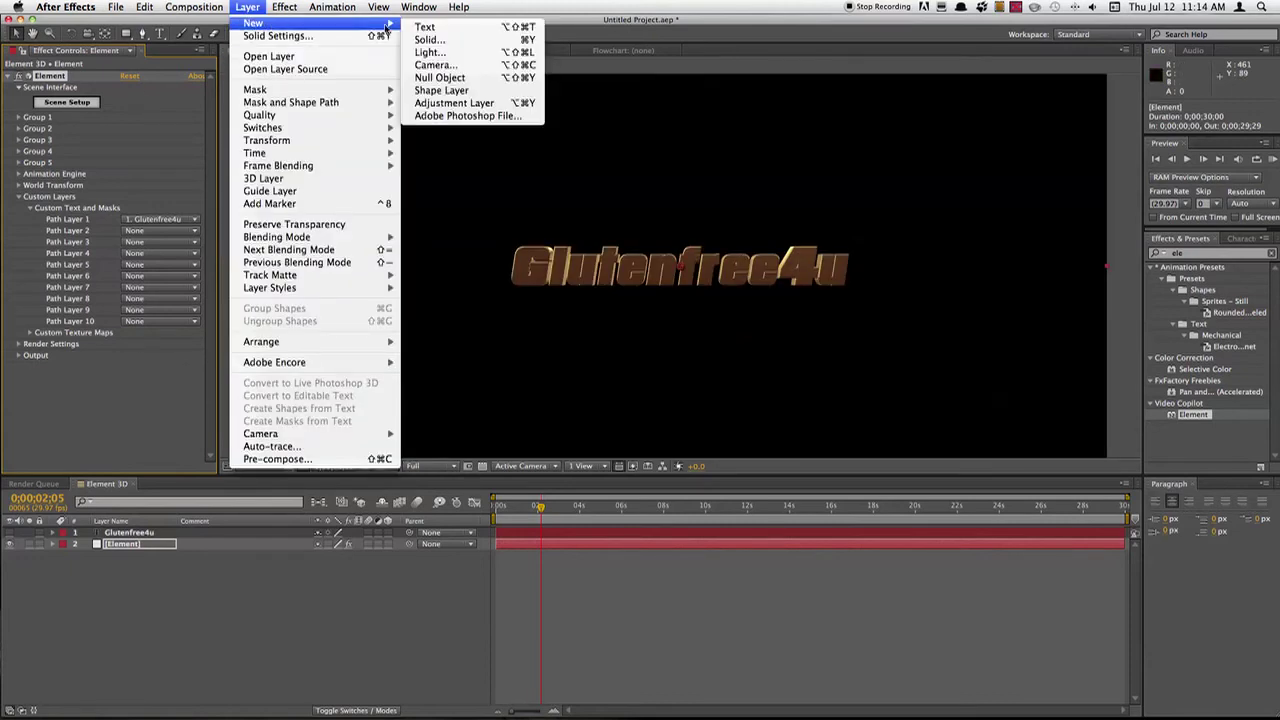
pyautogui.click(434, 64)
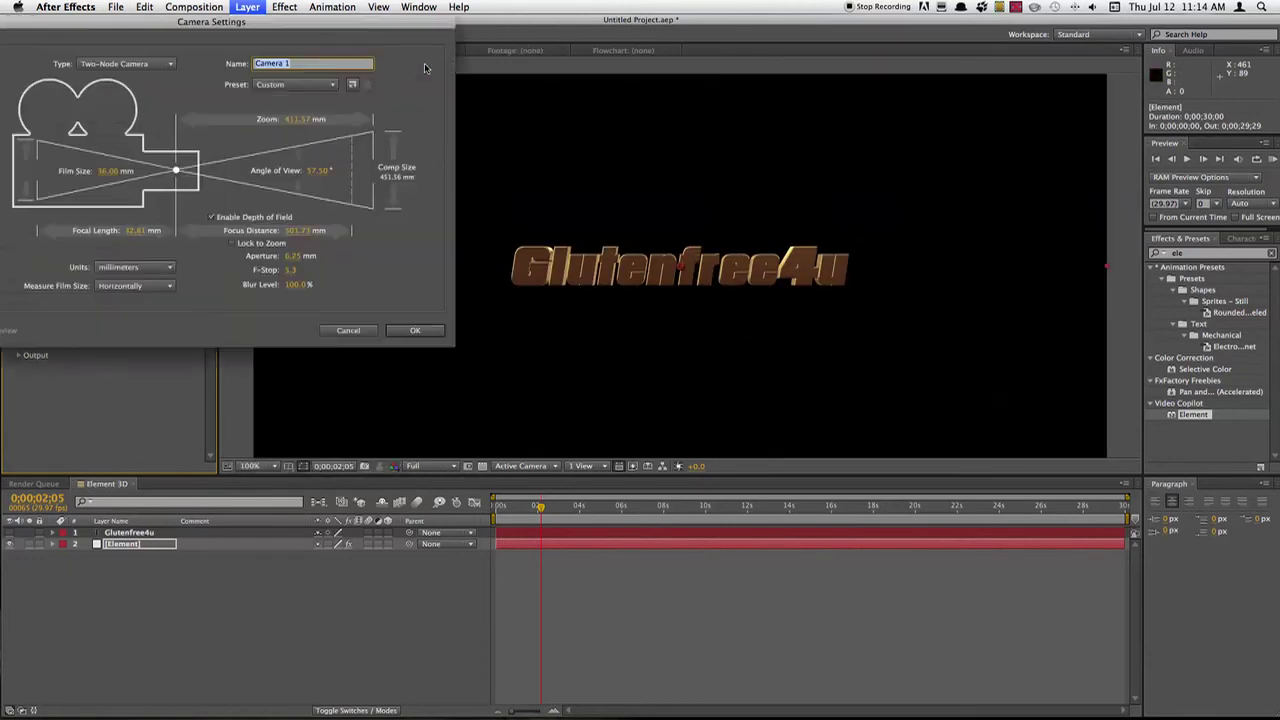
pyautogui.click(418, 331)
pyautogui.click(86, 33)
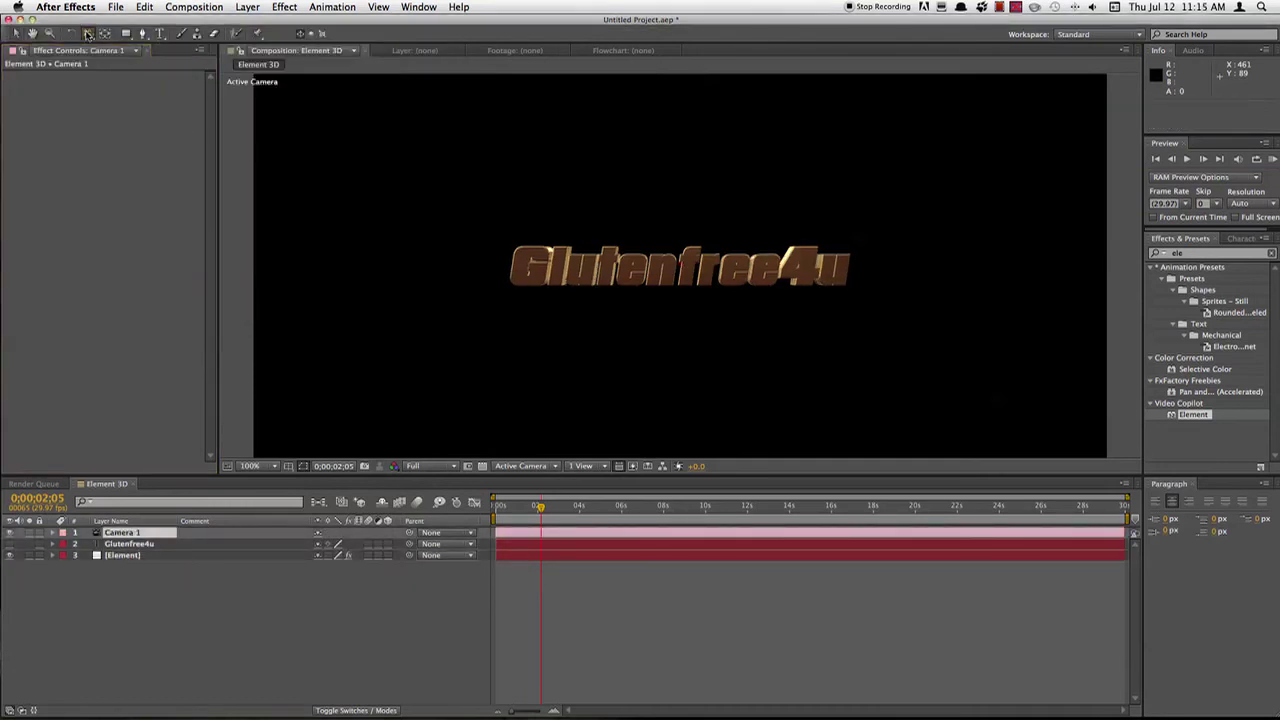
pyautogui.moveTo(626, 285)
pyautogui.mouseDown()
pyautogui.moveTo(650, 280)
pyautogui.moveTo(600, 266)
pyautogui.moveTo(645, 278)
pyautogui.mouseUp()
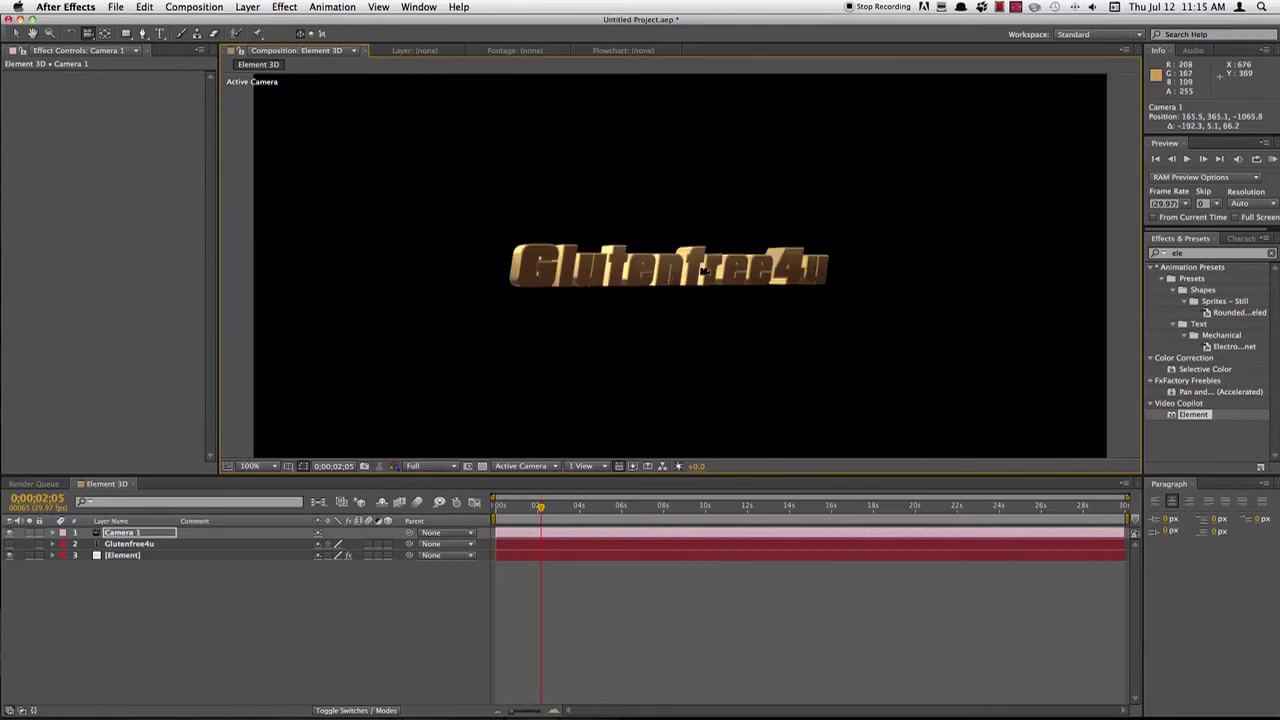
pyautogui.click(248, 7)
# - Add a point light, Light 1, with its intensity raised to 110%
pyautogui.moveTo(264, 24)
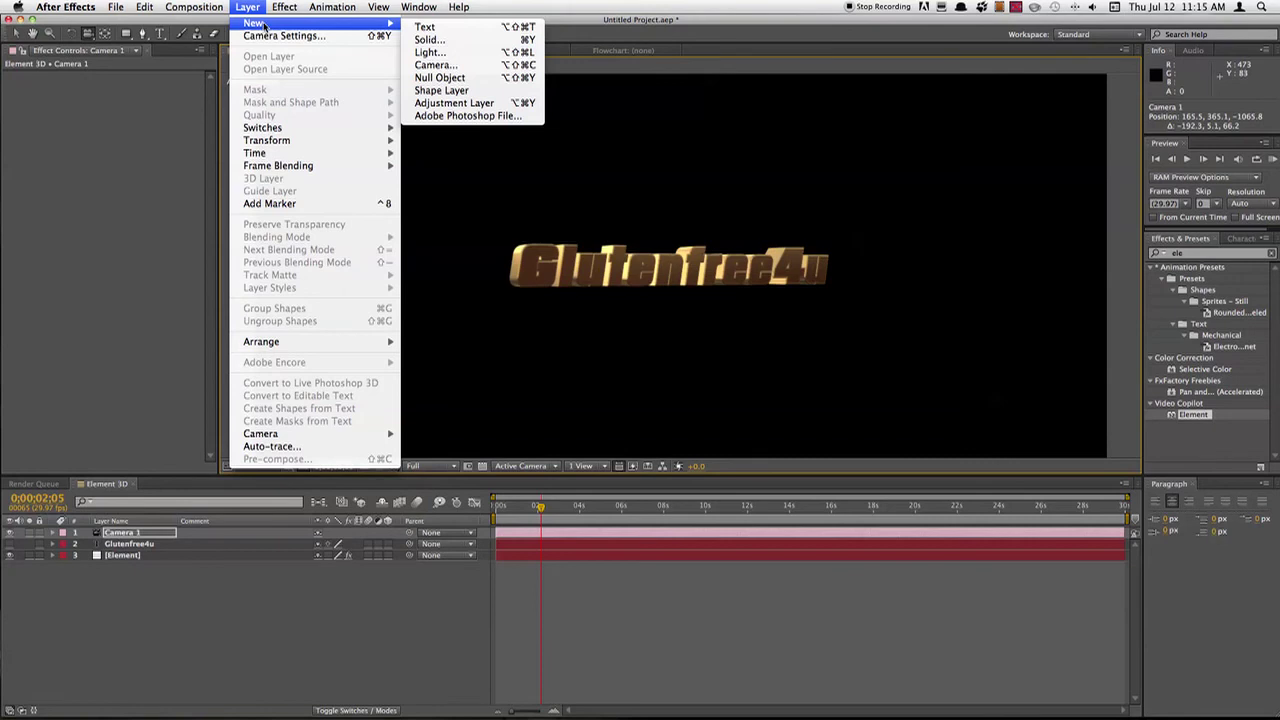
pyautogui.click(430, 52)
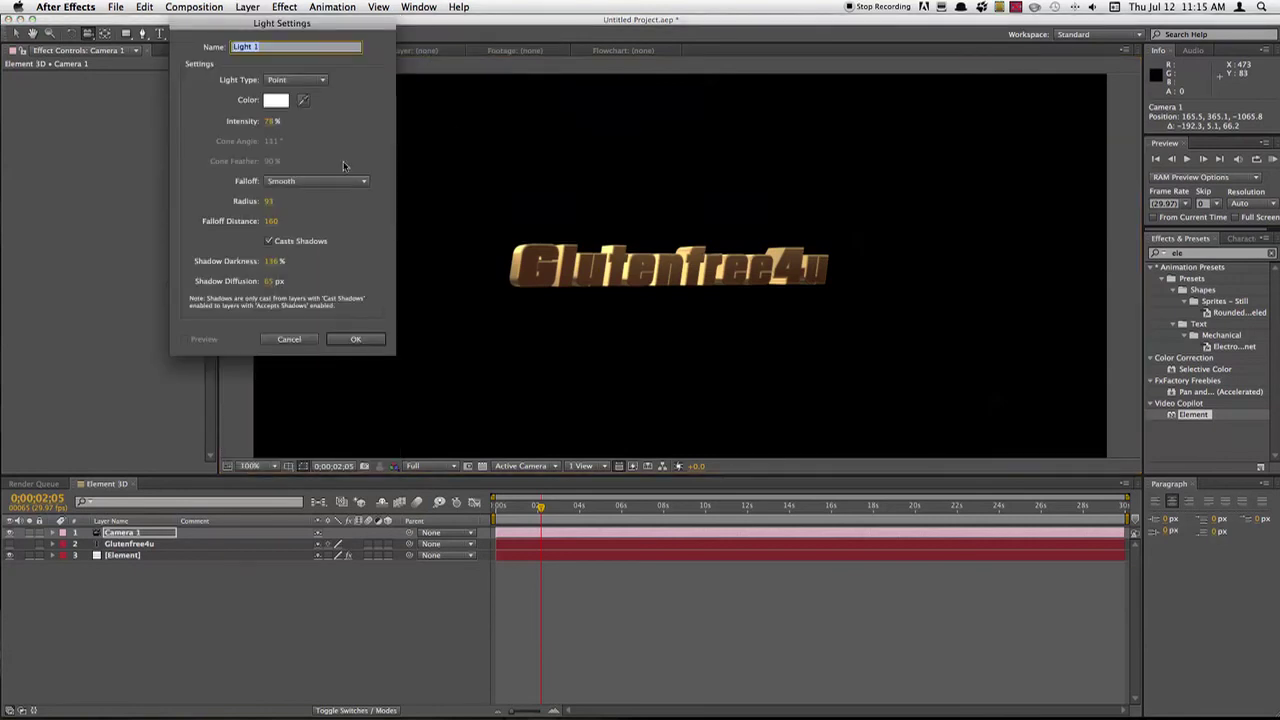
pyautogui.moveTo(270, 121); pyautogui.dragTo(330, 122)
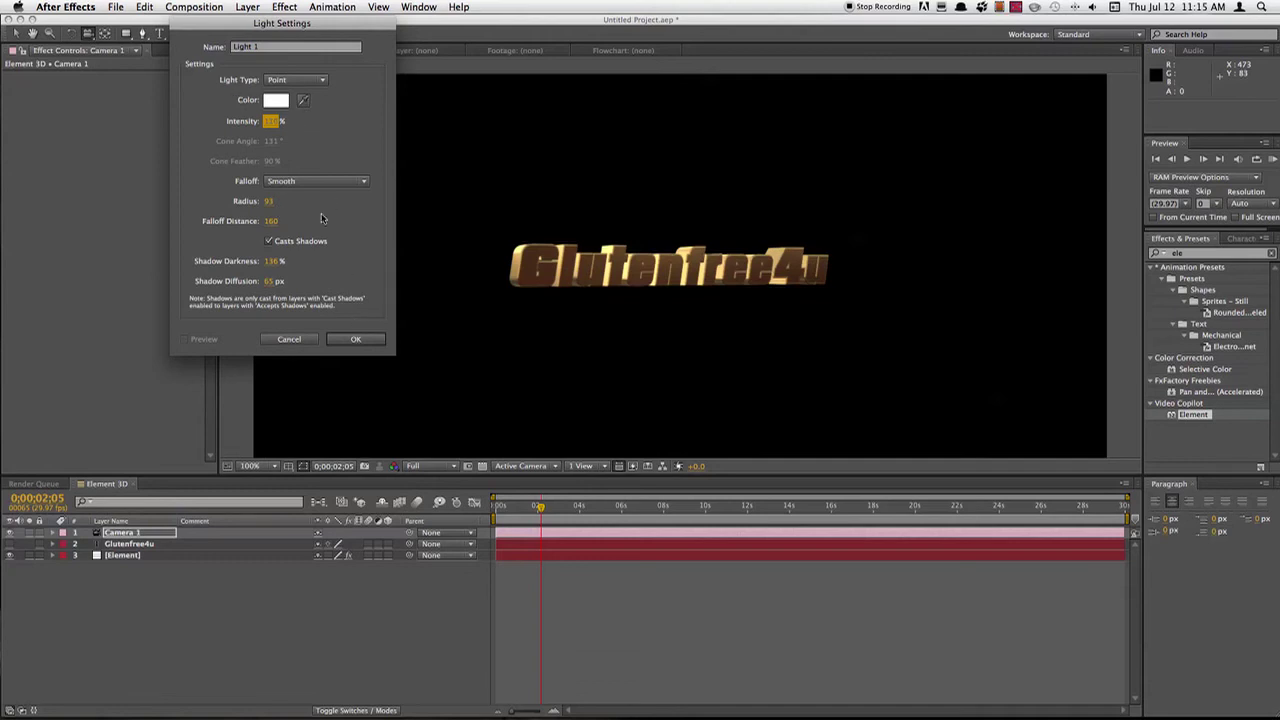
pyautogui.click(362, 339)
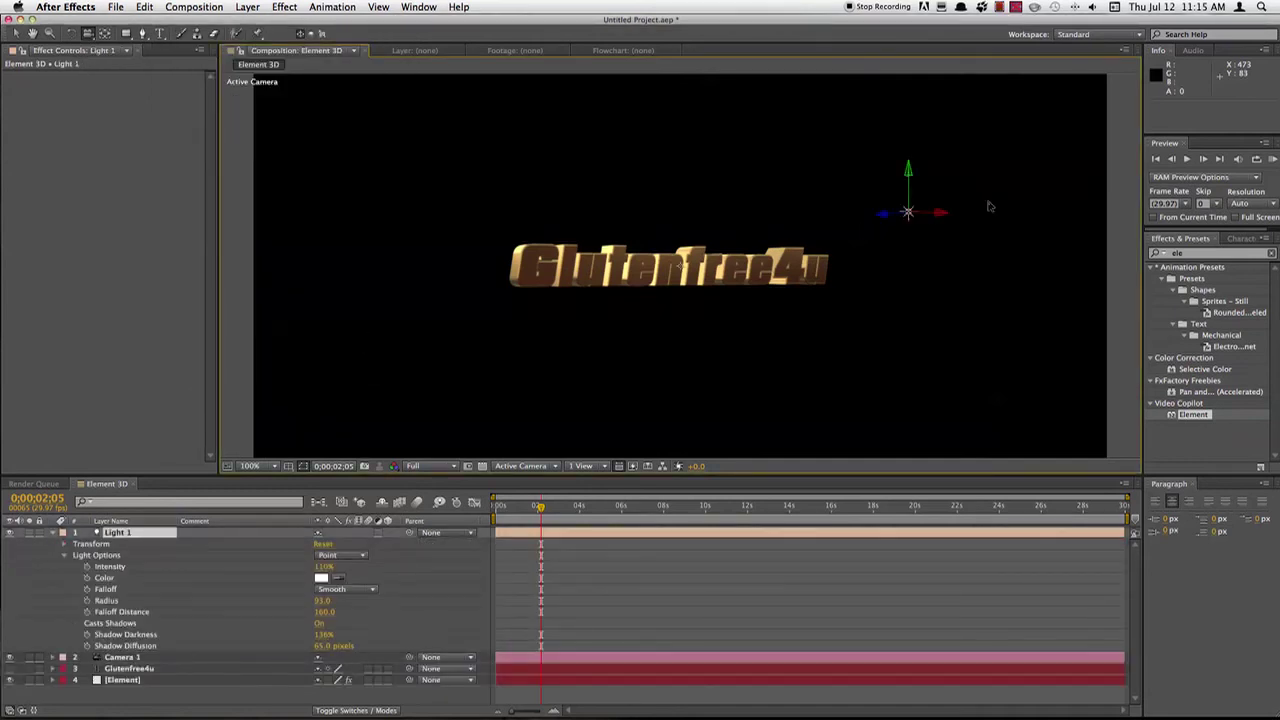
# - Drag Light 1 in the viewer to 477.8, 277.6, 136.4, just above and close in front of the gold text
pyautogui.press('v')
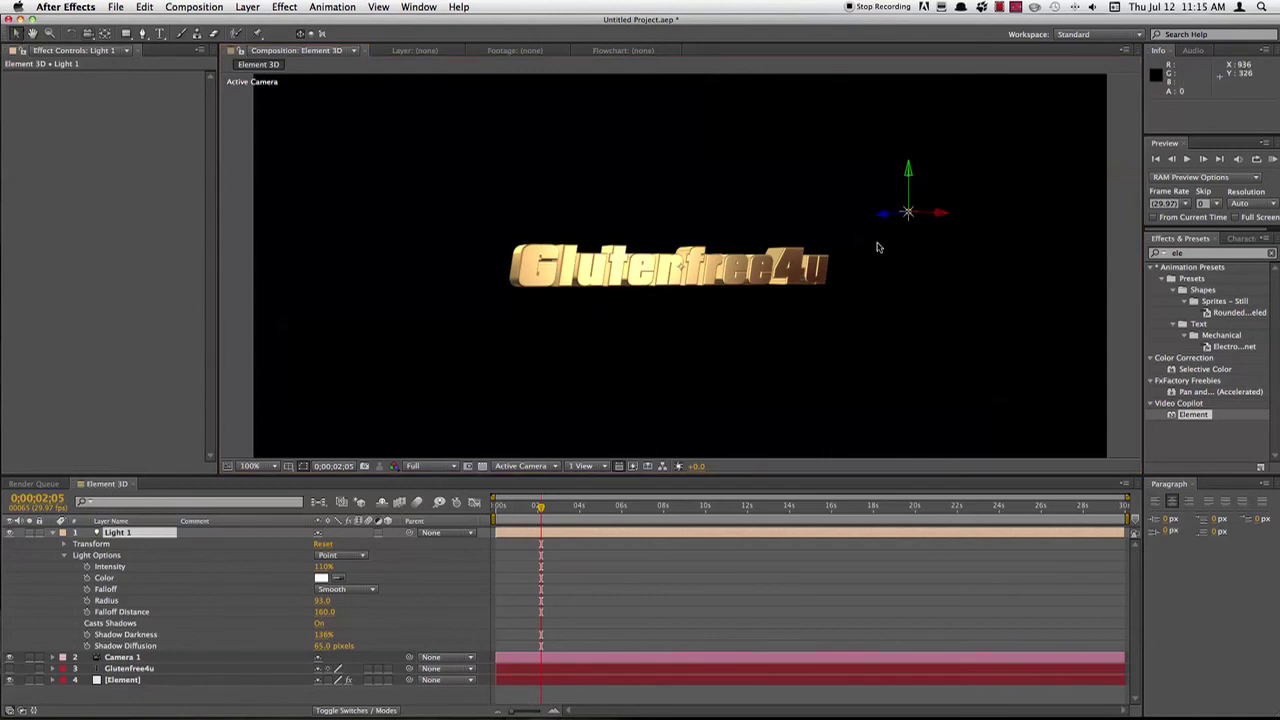
pyautogui.click(909, 177)
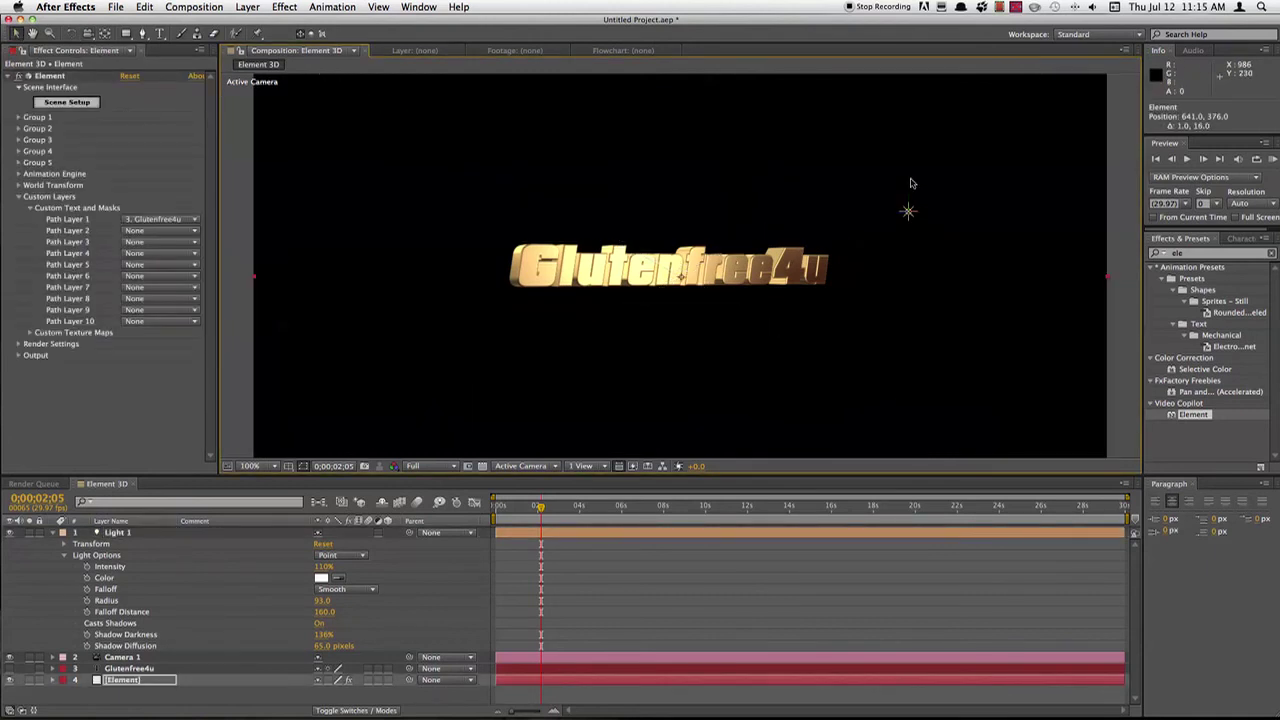
pyautogui.click(908, 210)
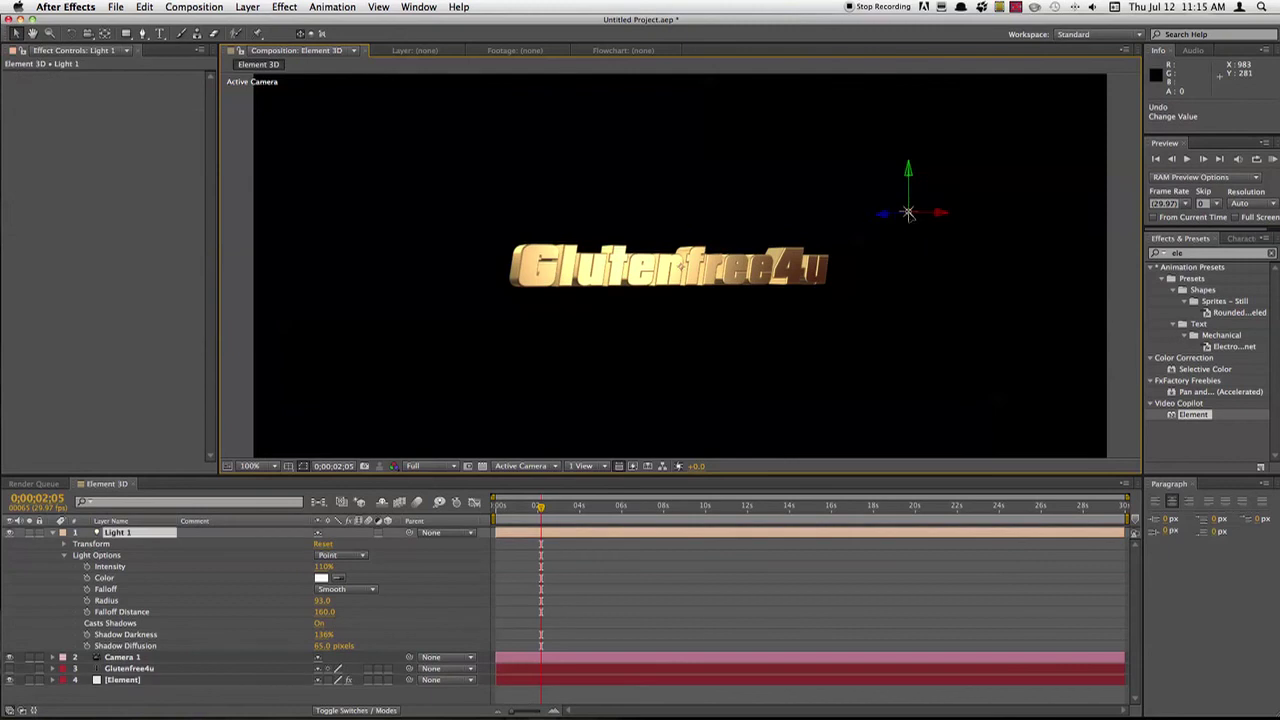
pyautogui.moveTo(908, 210); pyautogui.dragTo(871, 335)
pyautogui.press('Return')
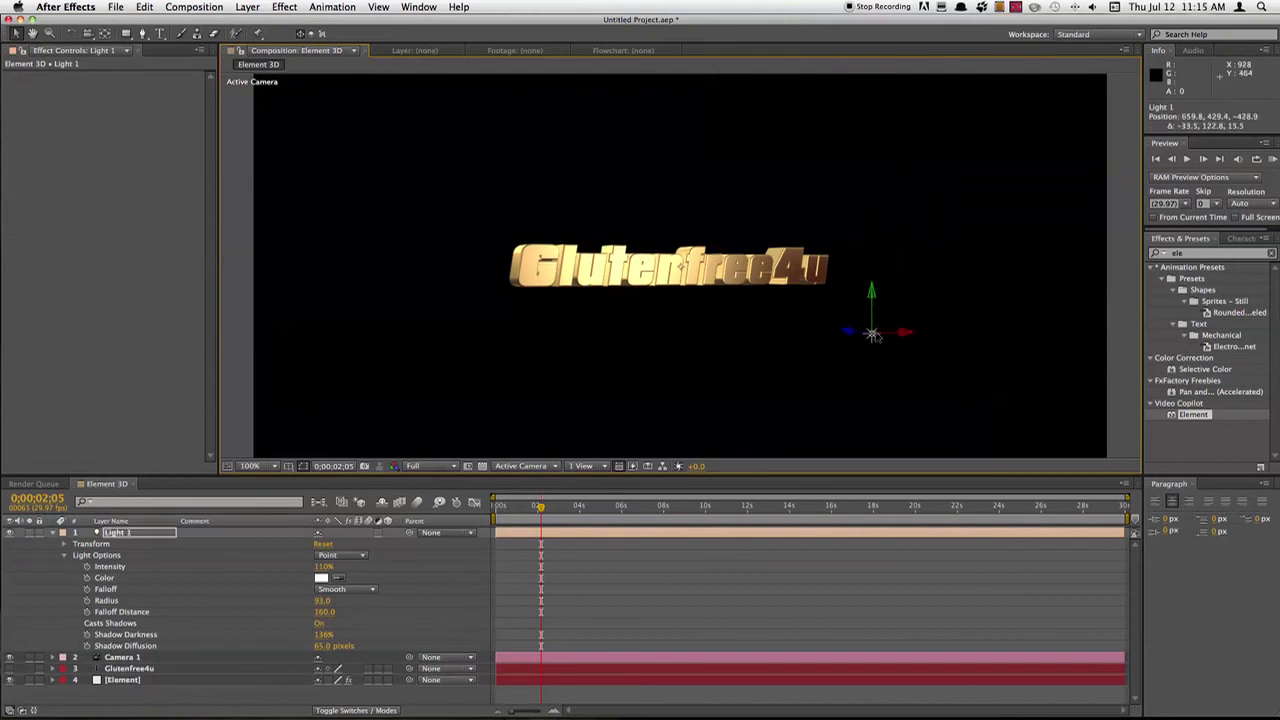
pyautogui.moveTo(873, 337); pyautogui.dragTo(559, 290)
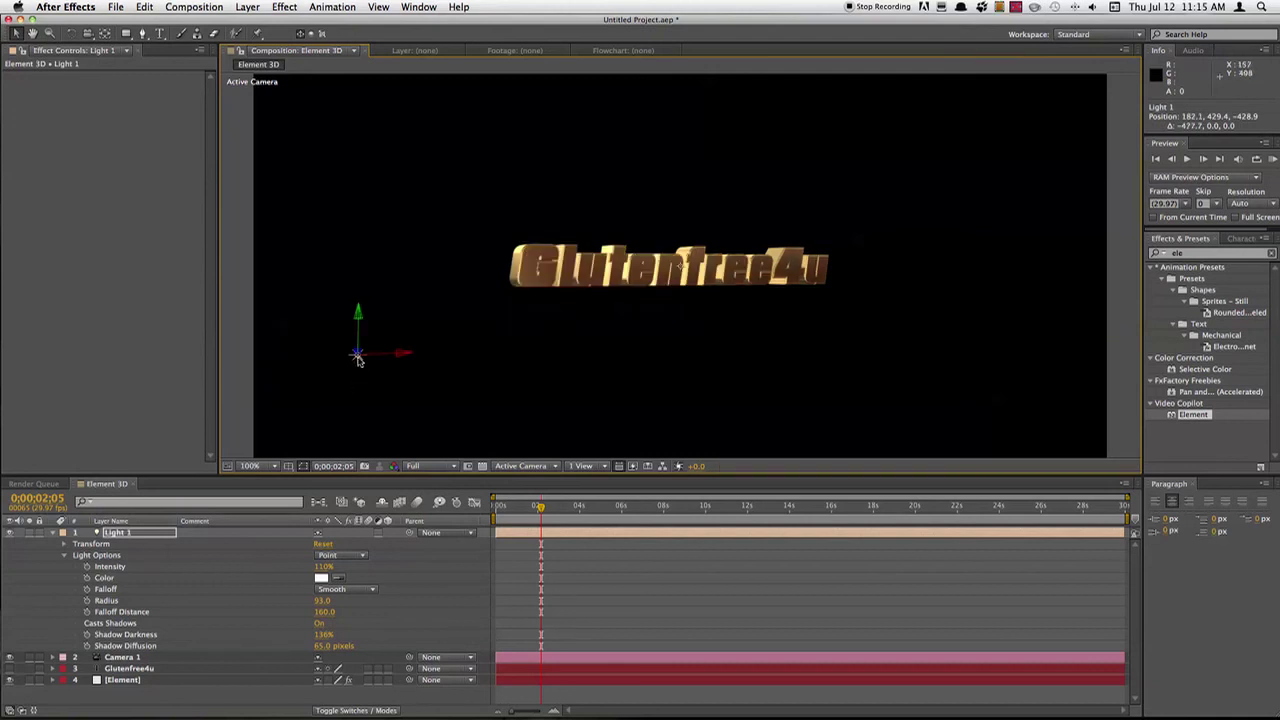
pyautogui.moveTo(359, 360); pyautogui.dragTo(660, 160)
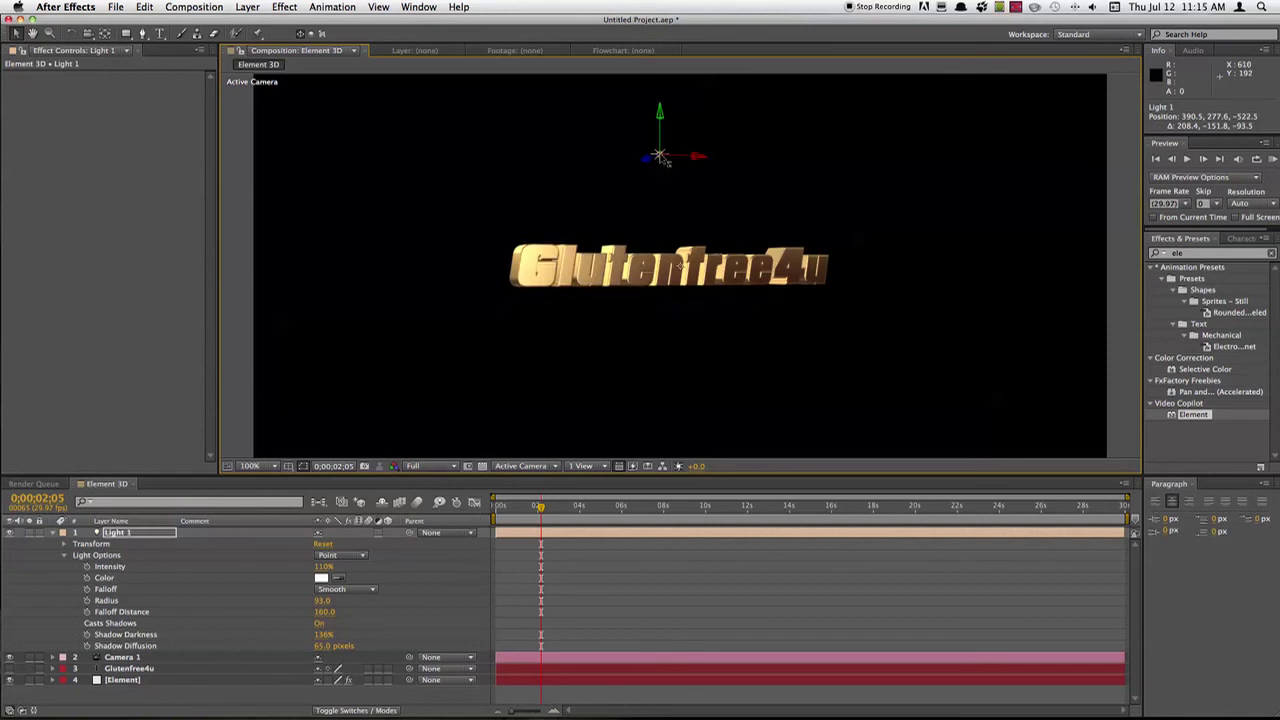
pyautogui.moveTo(668, 162); pyautogui.dragTo(842, 236)
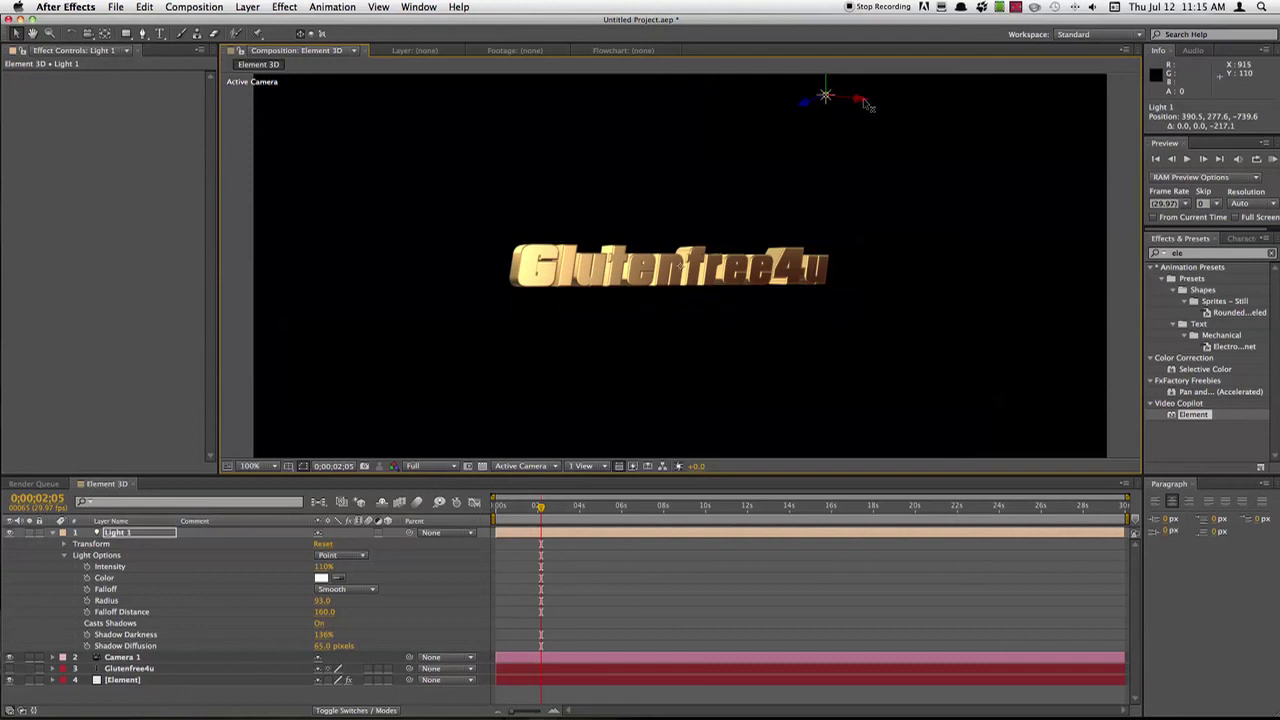
pyautogui.moveTo(869, 106); pyautogui.dragTo(910, 230)
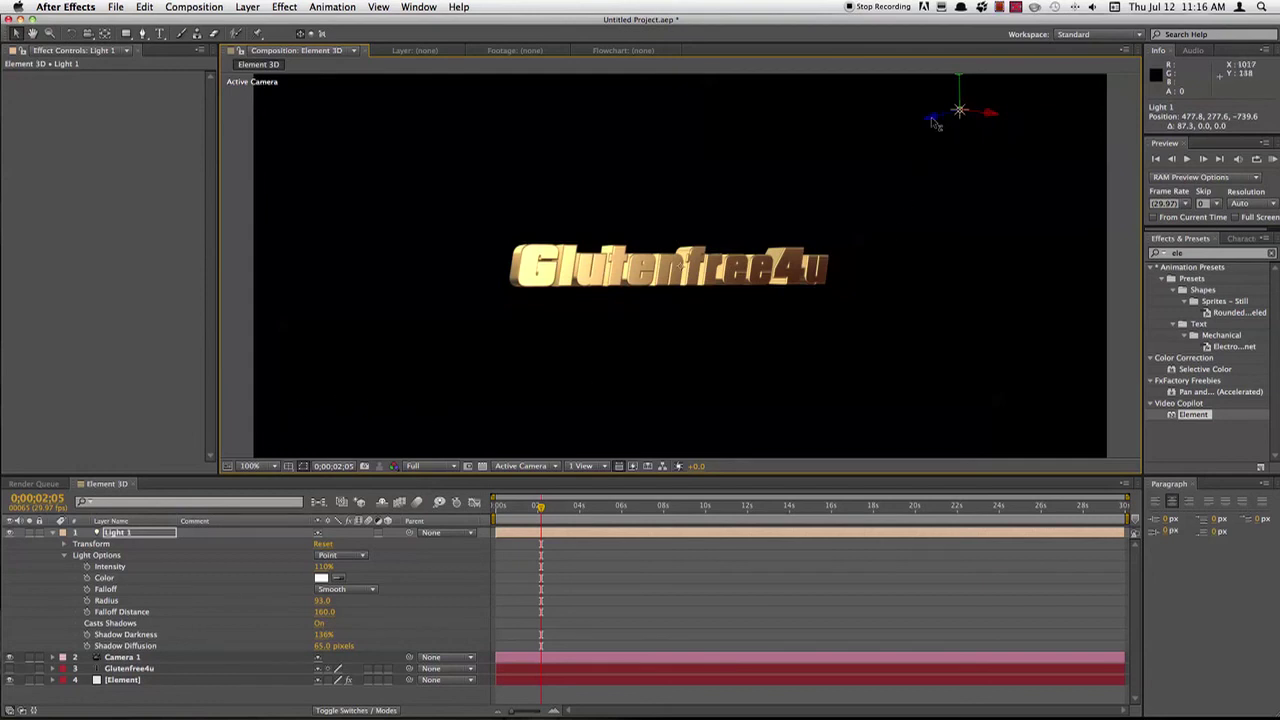
pyautogui.moveTo(935, 122); pyautogui.dragTo(363, 247)
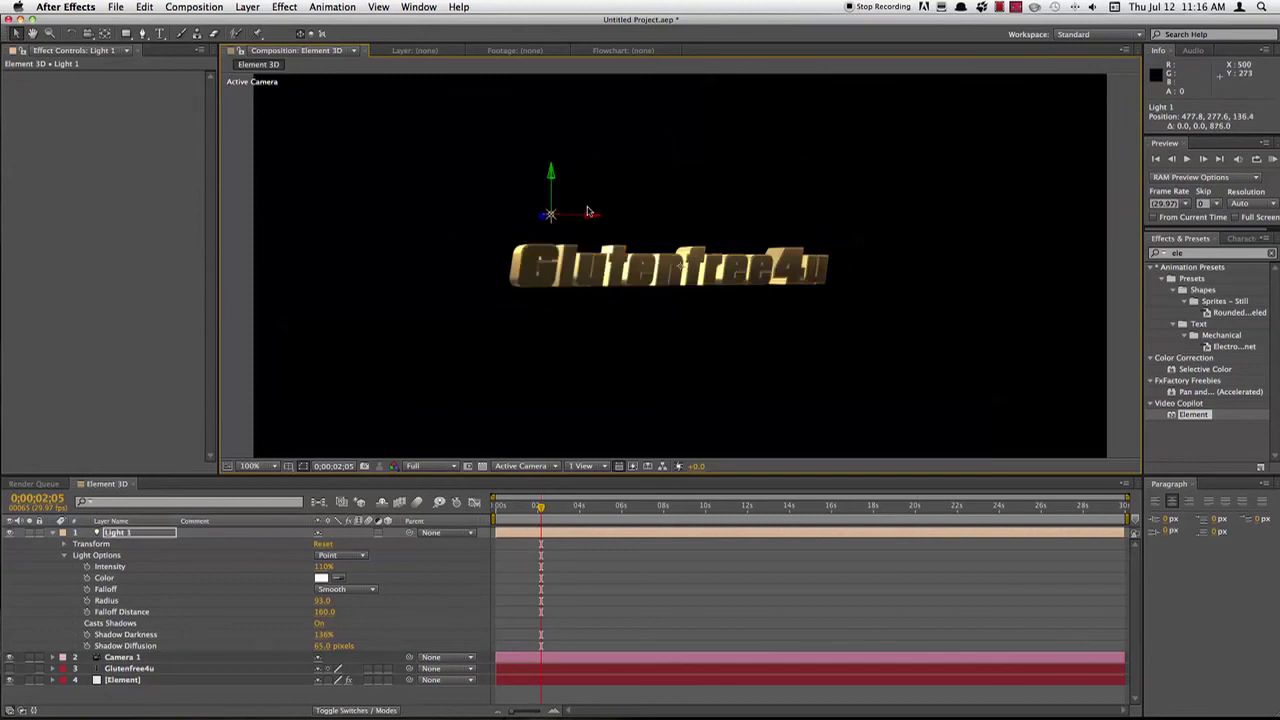